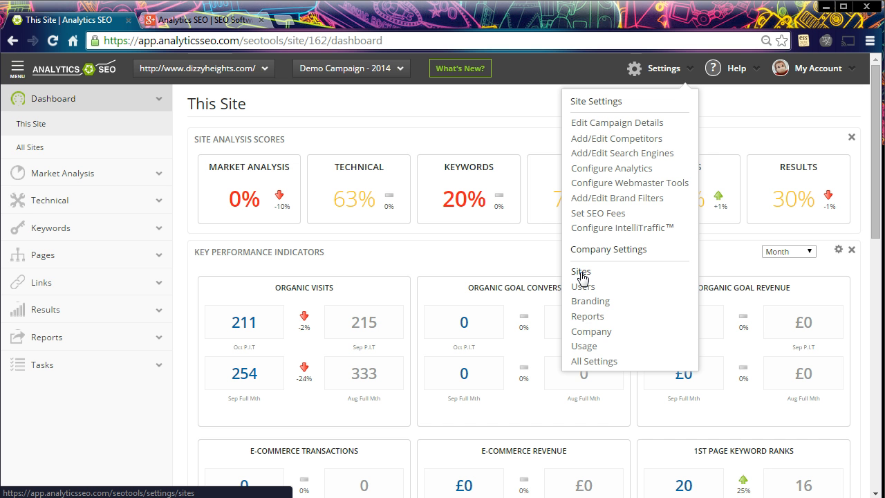
click(581, 272)
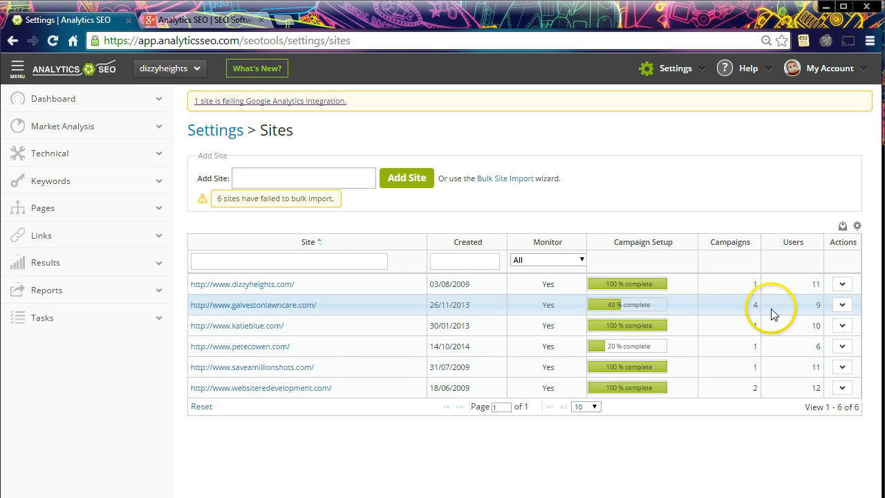
click(845, 309)
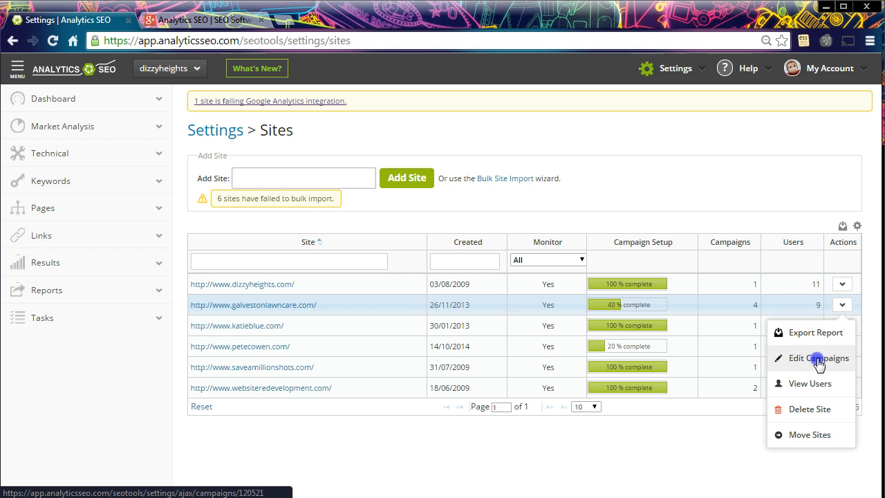
click(817, 358)
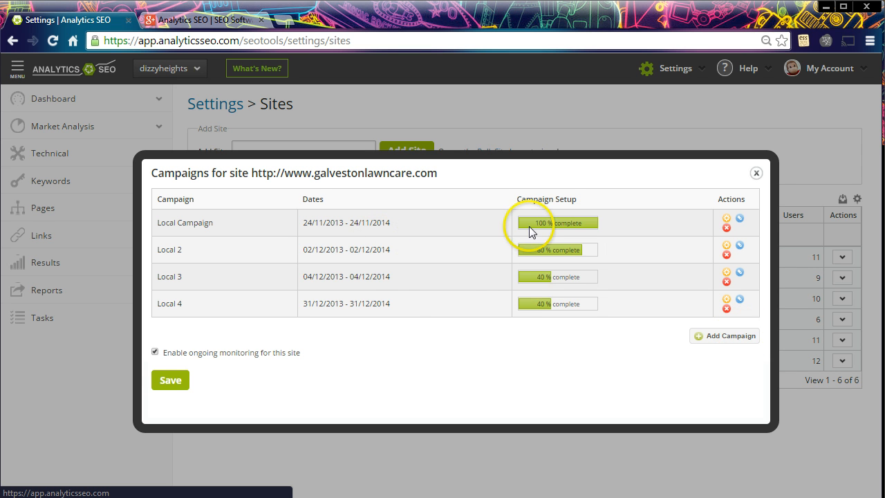
click(756, 175)
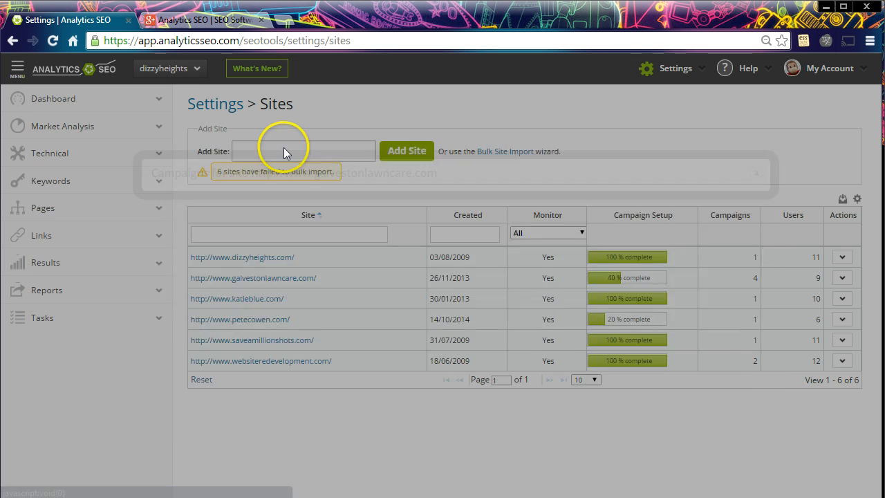
click(284, 148)
text(w)
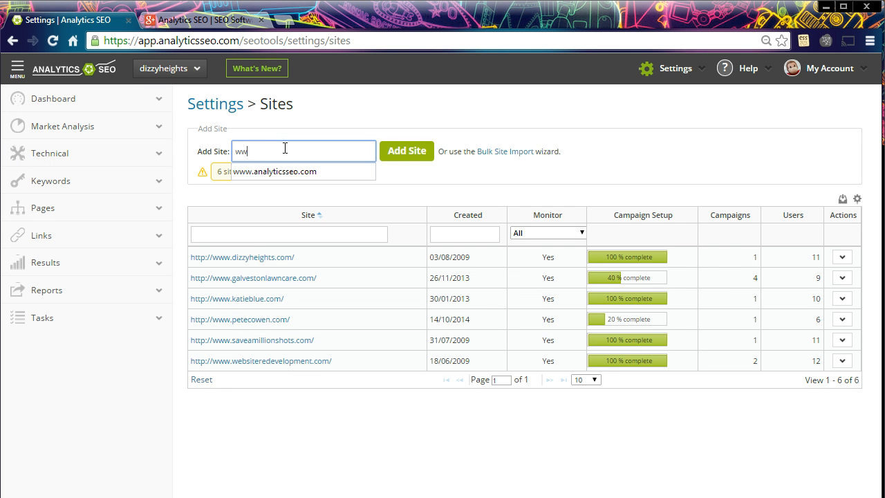
text(w)
key(Down)
key(Return)
click(407, 152)
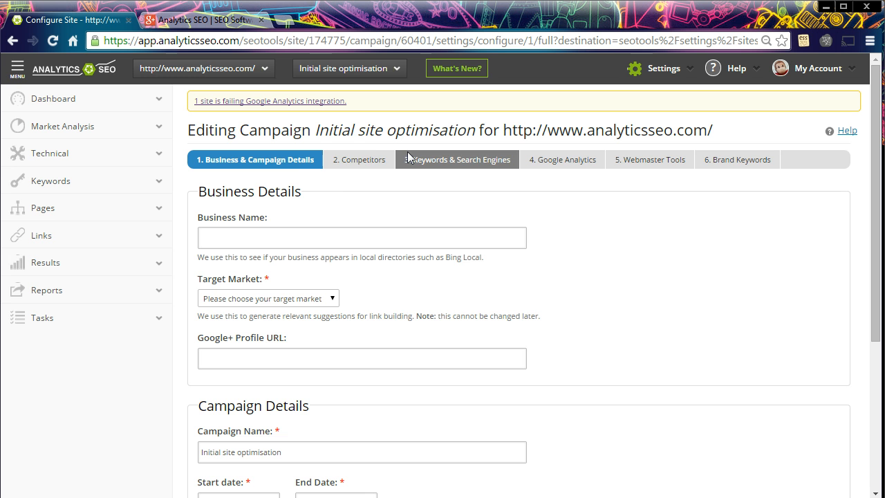
- Enter Analytics SEO as the business name in the new campaign's business details
click(307, 235)
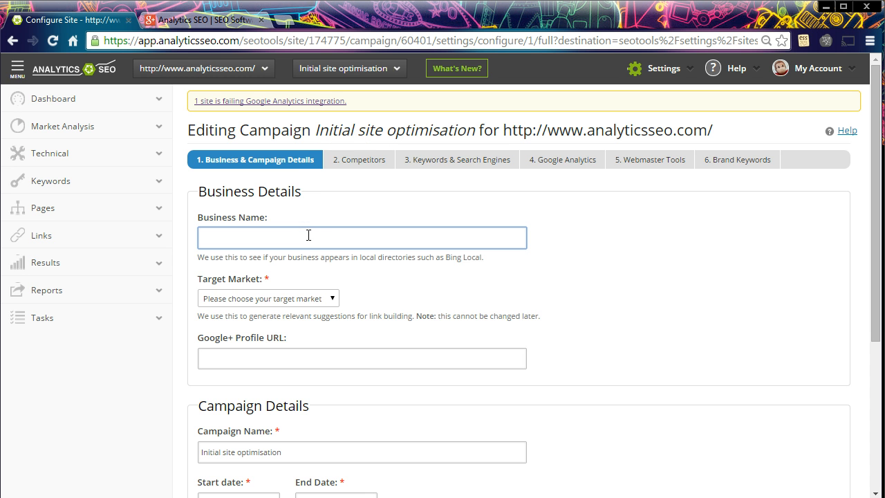
text(a)
click(307, 257)
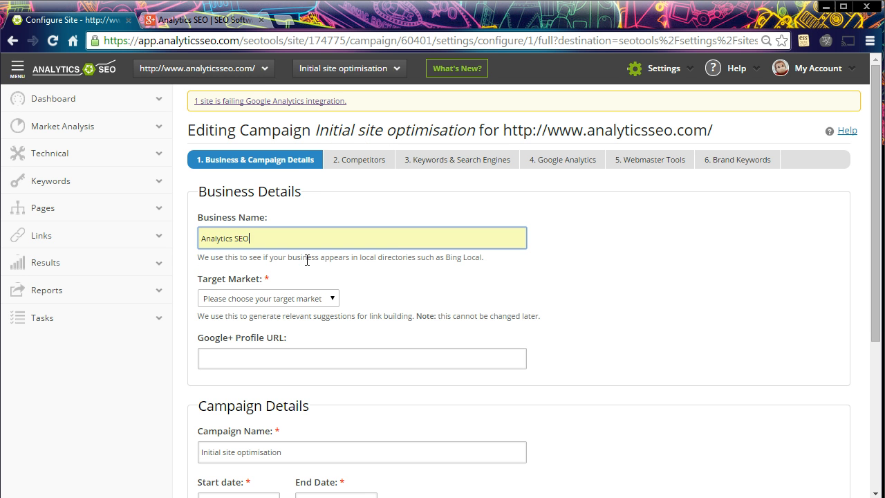
click(310, 357)
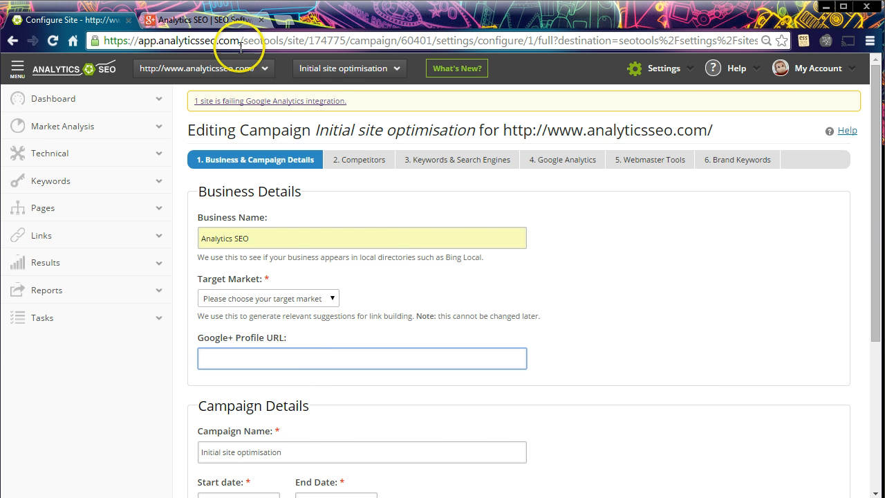
click(200, 20)
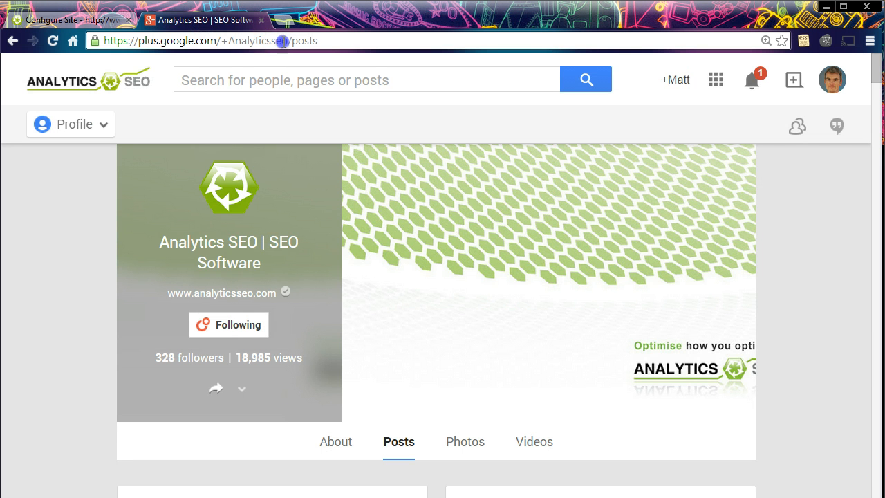
drag(283, 41, 51, 31)
key(ctrl+c)
click(47, 20)
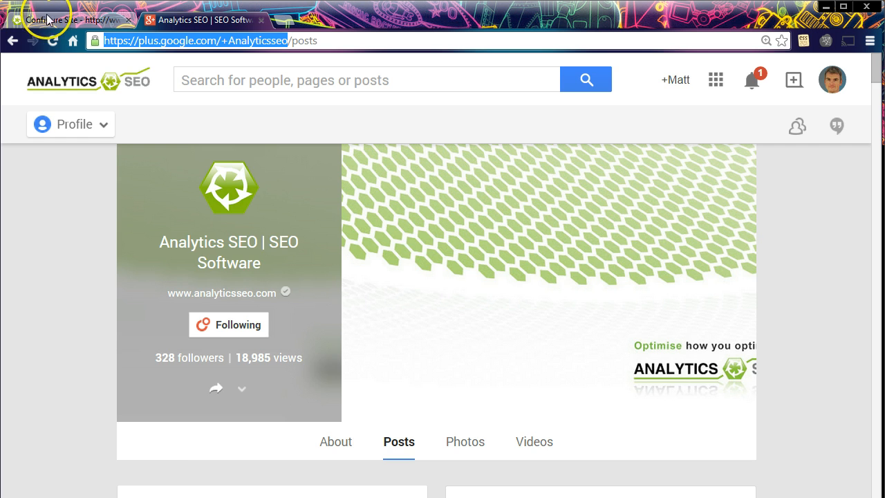
key(ctrl+v)
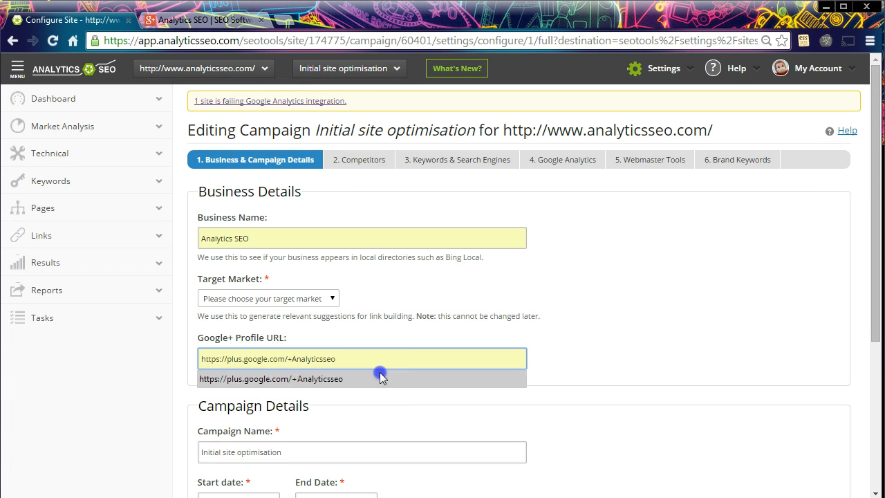
click(381, 374)
click(317, 298)
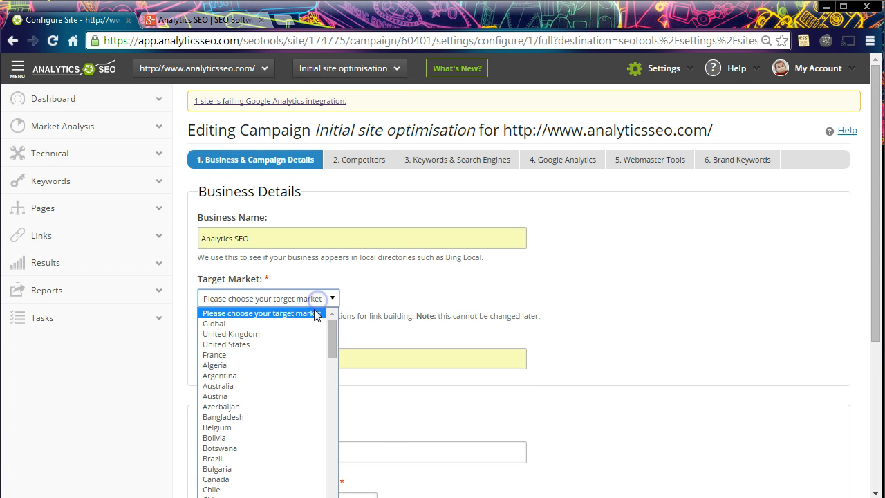
click(313, 336)
- Fill in the campaign name with the suggested entry Initial site optimisation
scroll(432, 286, down, 3)
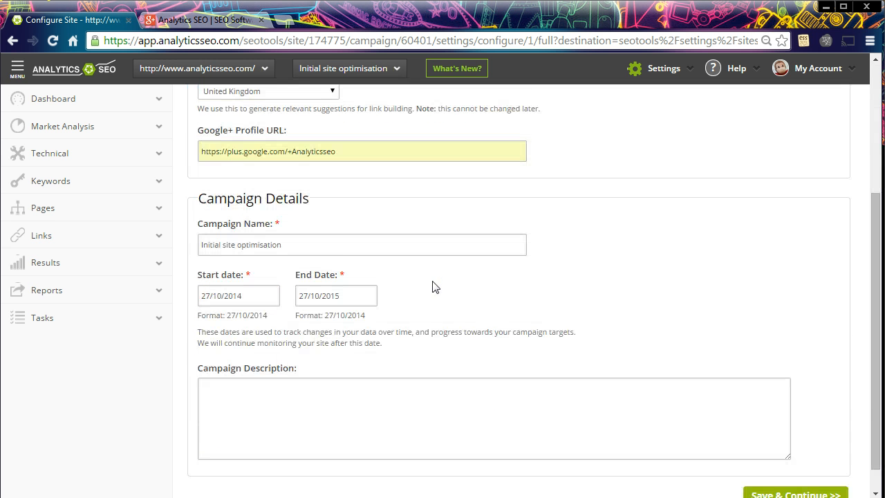
double_click(344, 244)
key(Down)
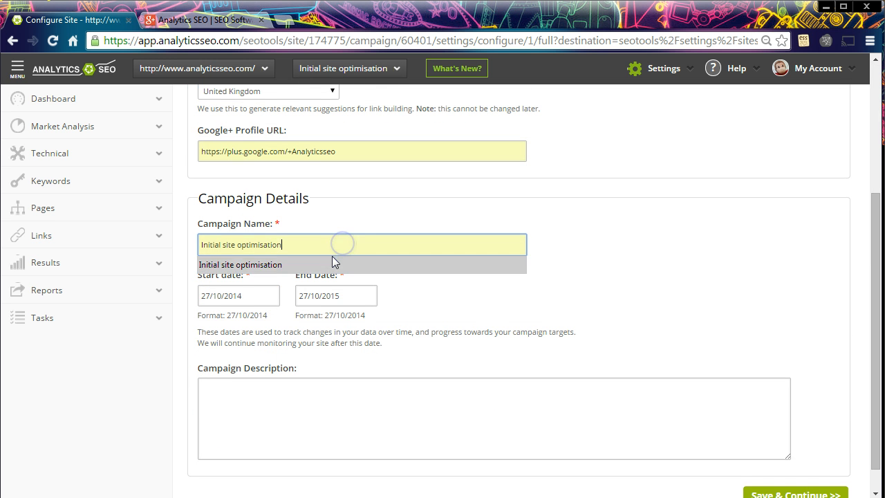
key(Return)
- Set the campaign's start date to 27/10/2014 and its end date to 27/10/2015
click(268, 300)
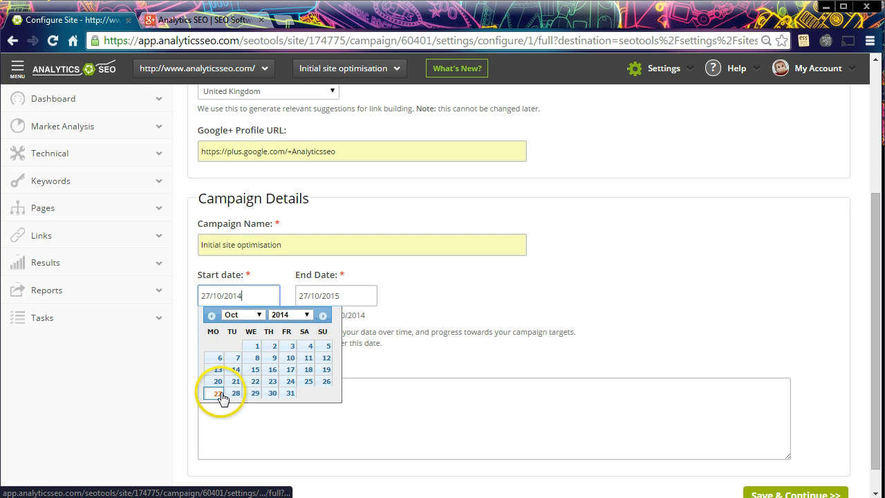
click(217, 393)
click(323, 297)
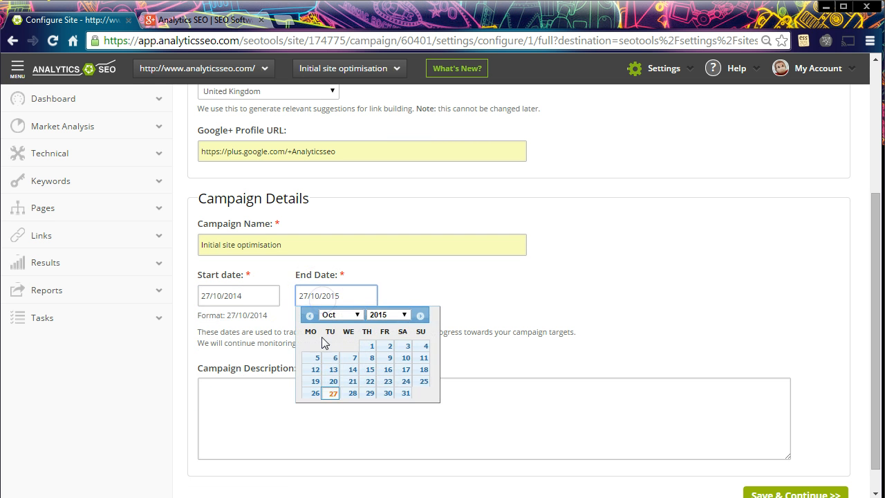
click(325, 338)
- Describe the campaign as "Demo campaign, setup by" plus the person's first name, then save and continue to the competitors
click(322, 397)
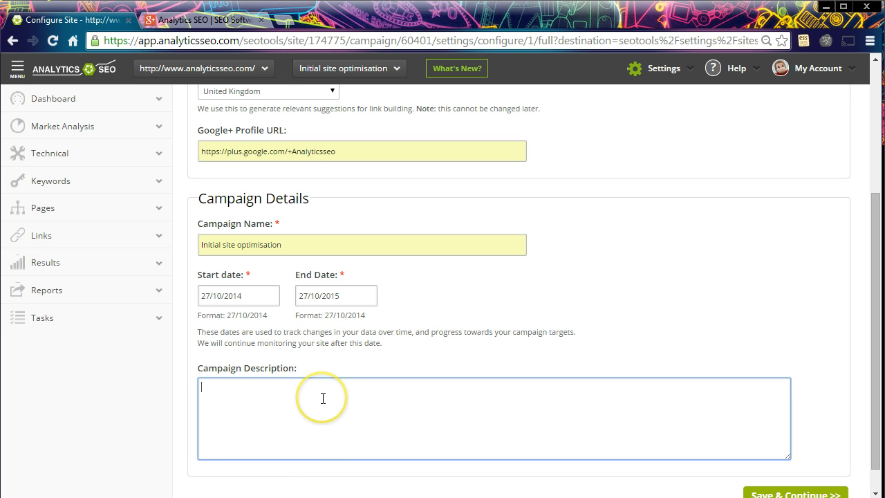
text(Demo campaign.)
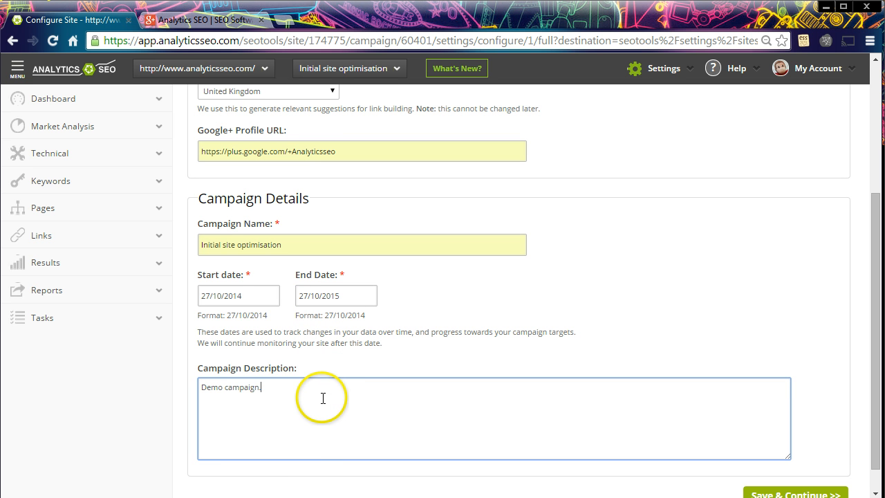
click(322, 397)
key(BackSpace)
key(BackSpace)
text(, setup by Matt)
click(812, 493)
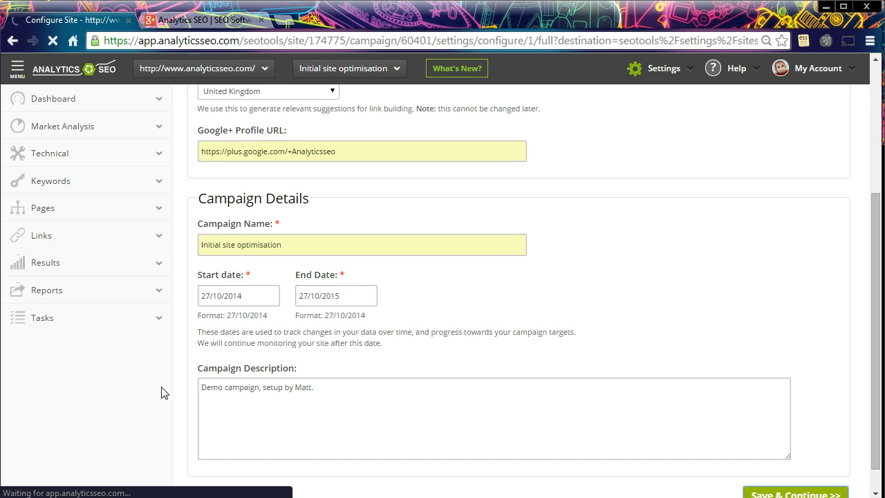
- Find competitors for the keyword seo software
click(330, 277)
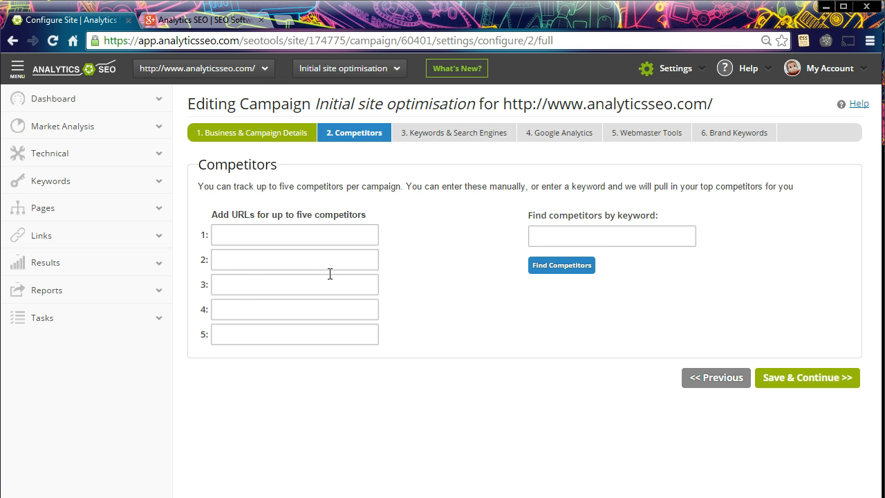
click(332, 258)
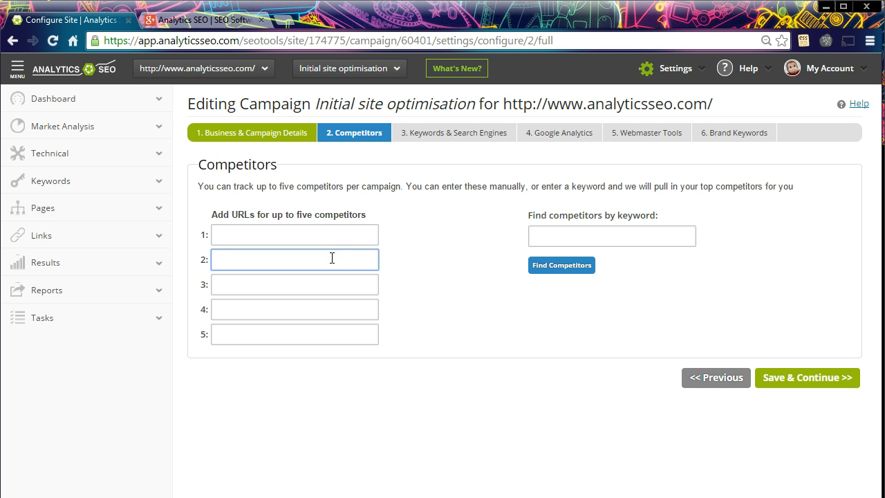
click(539, 233)
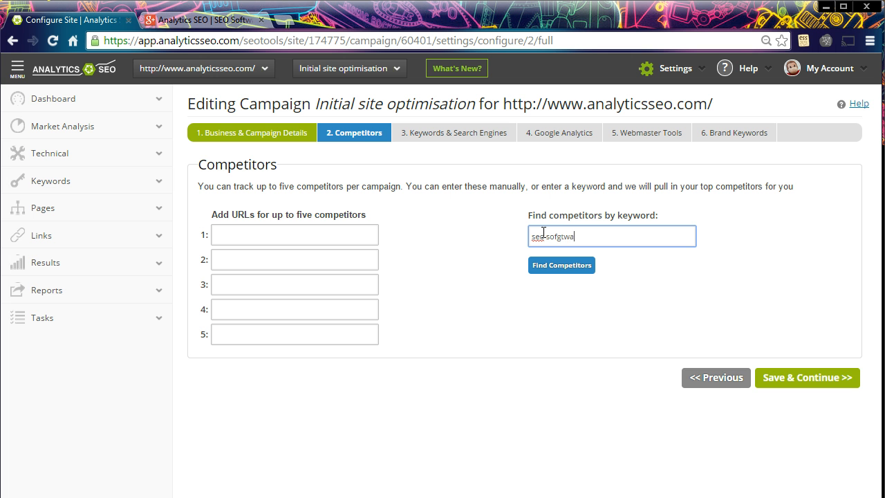
text(seo software)
click(550, 271)
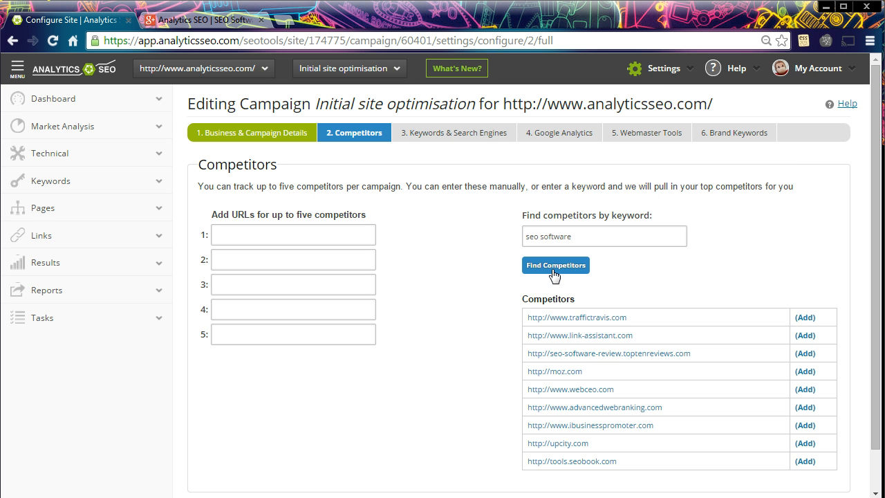
- Add traffictravis.com, link-assistant.com, moz.com, webceo.com and ibusinesspromoter.com from the suggestions as the campaign's five competitors
click(805, 317)
click(805, 335)
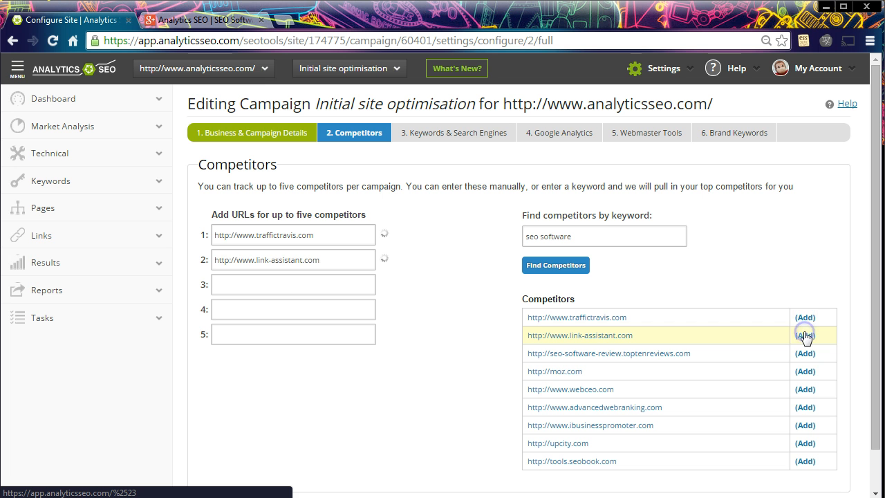
click(805, 372)
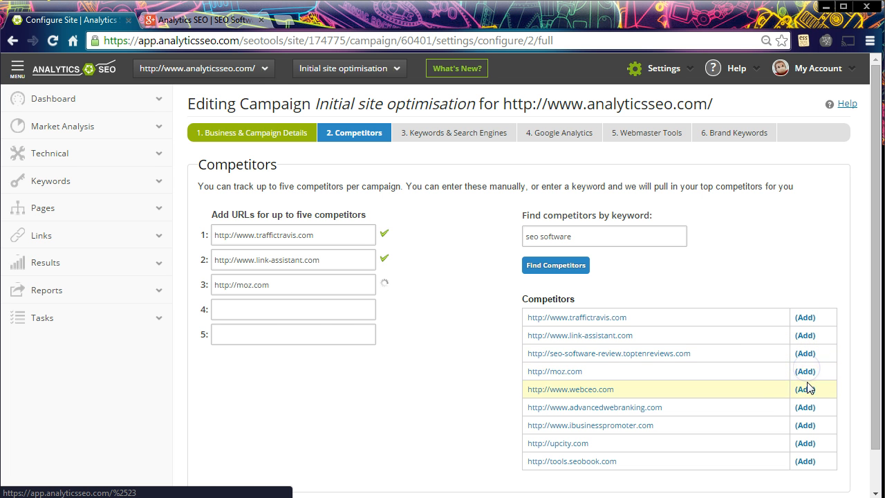
click(805, 388)
click(296, 331)
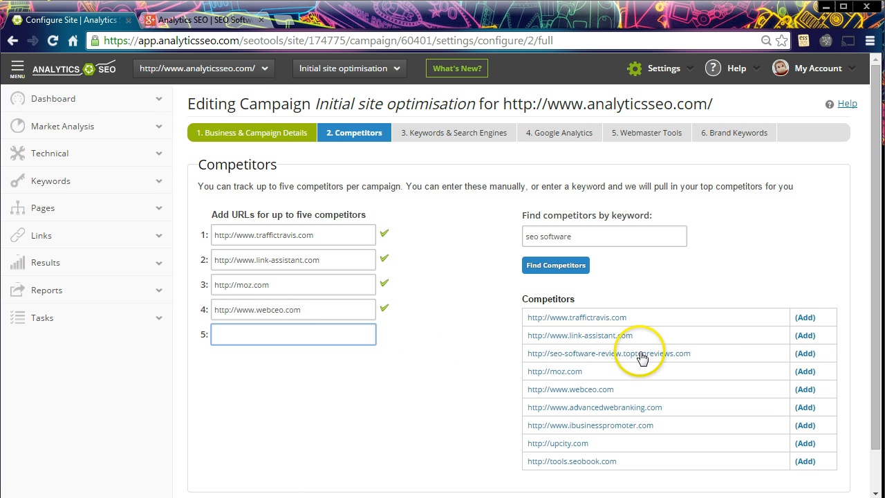
click(803, 425)
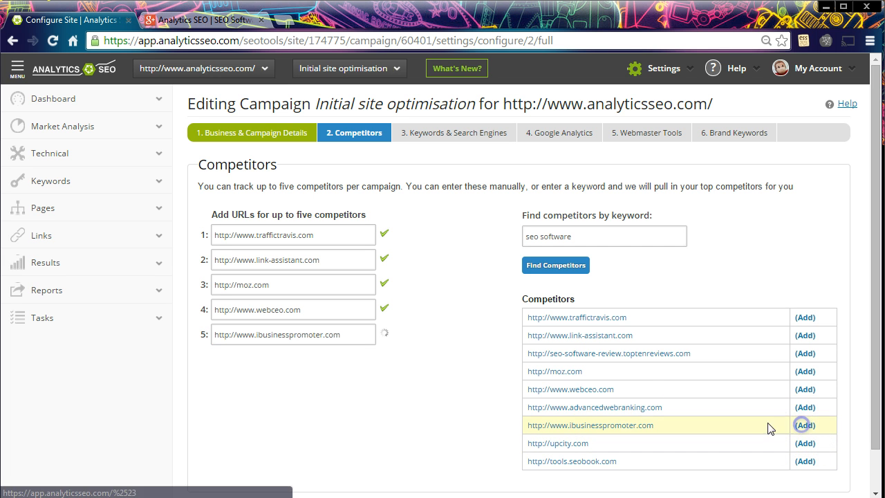
click(351, 405)
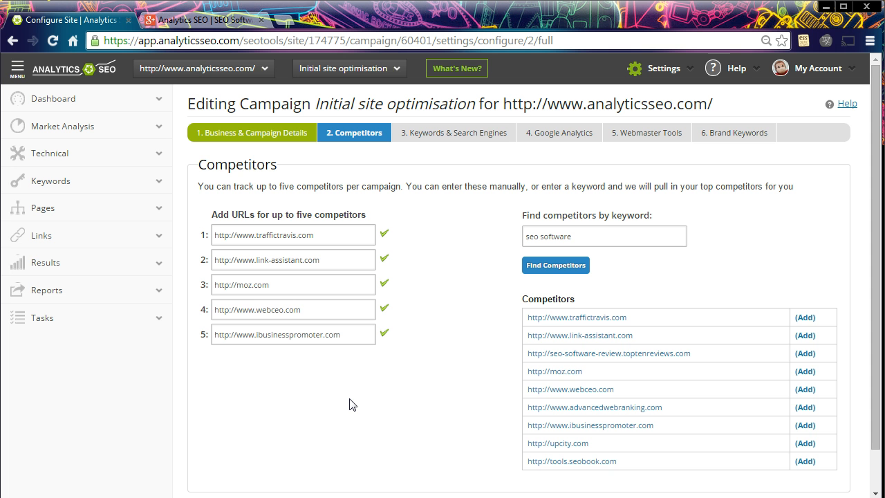
scroll(405, 365, down, 1)
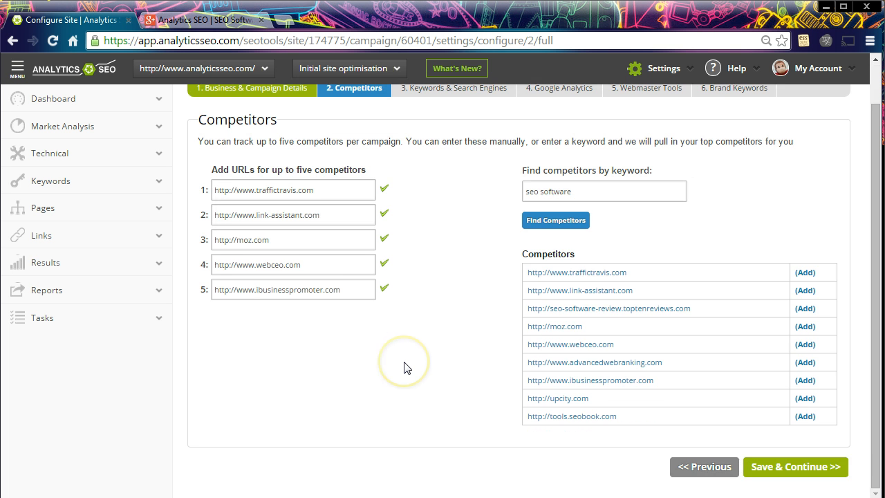
scroll(405, 365, up, 1)
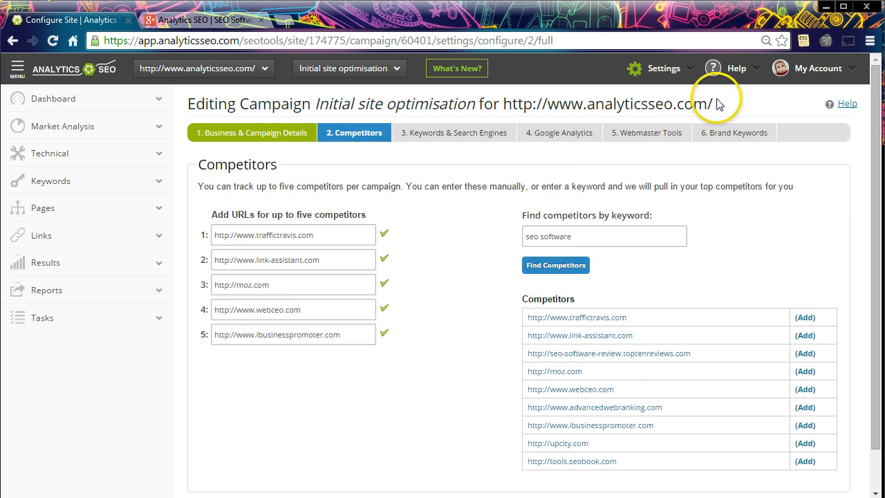
click(690, 69)
middle_click(581, 271)
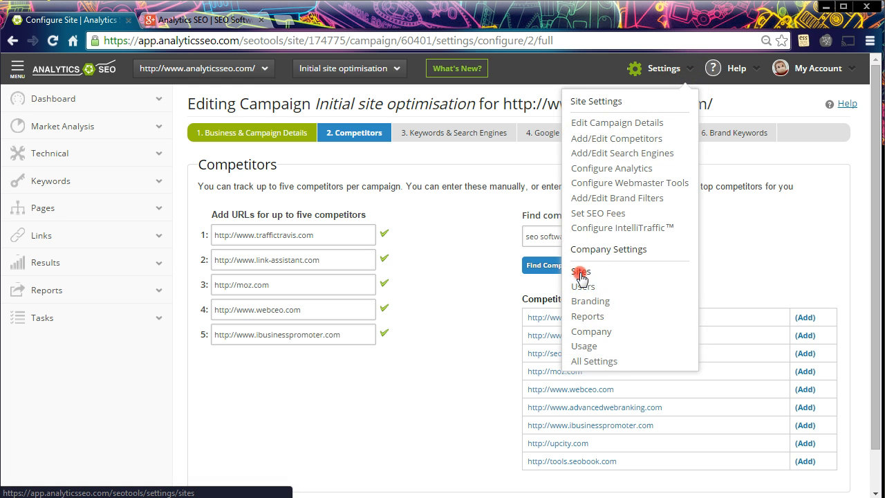
click(188, 22)
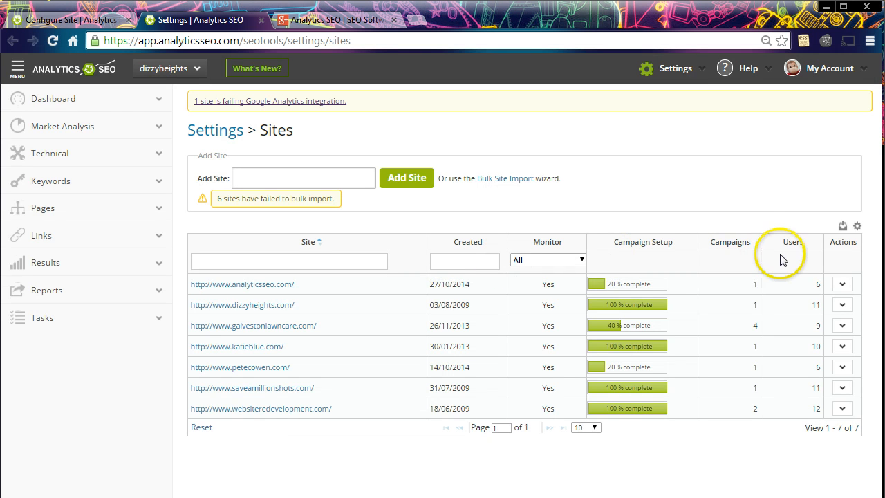
click(843, 284)
click(816, 320)
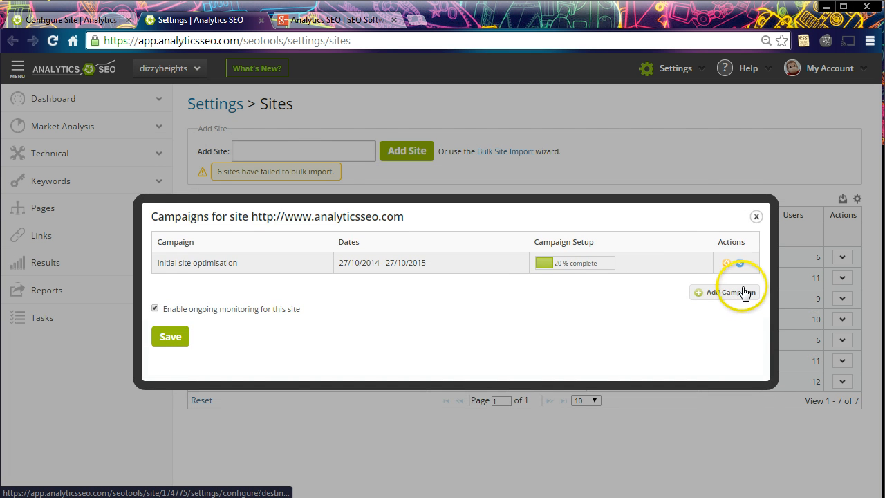
click(756, 217)
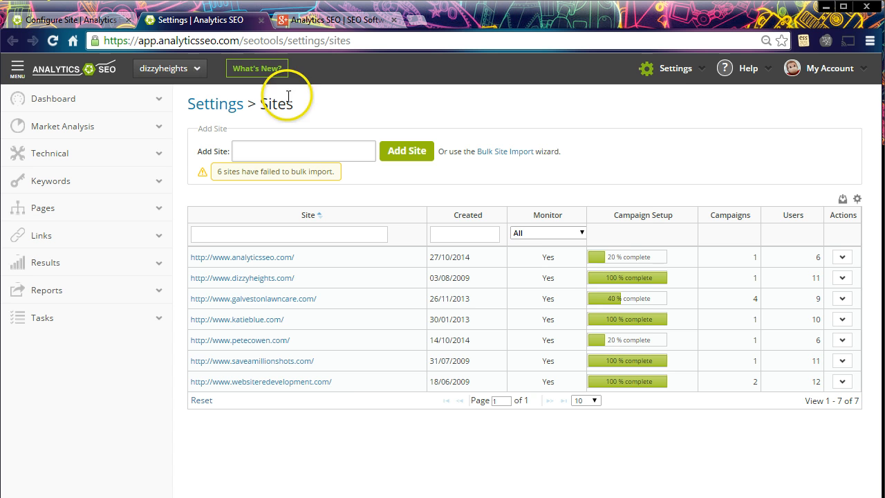
- Save the competitors and enter seo tools, seo software and seo campaign management as the campaign's monitored keywords
click(262, 19)
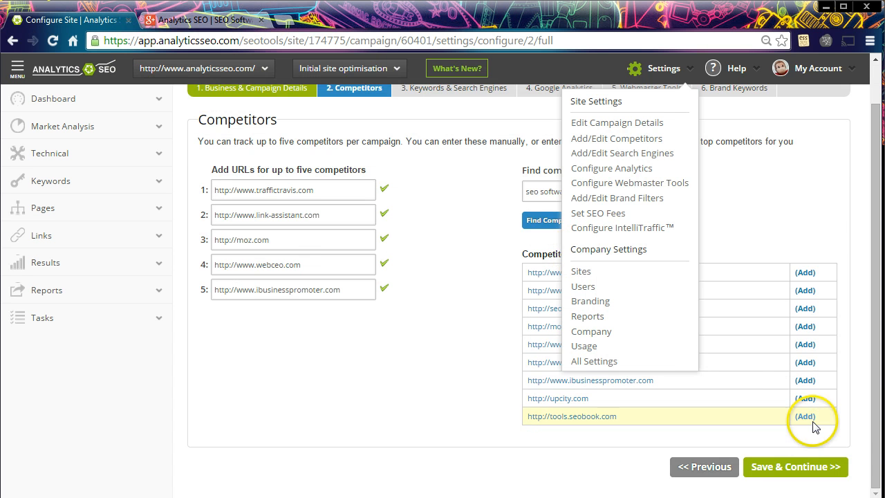
click(819, 465)
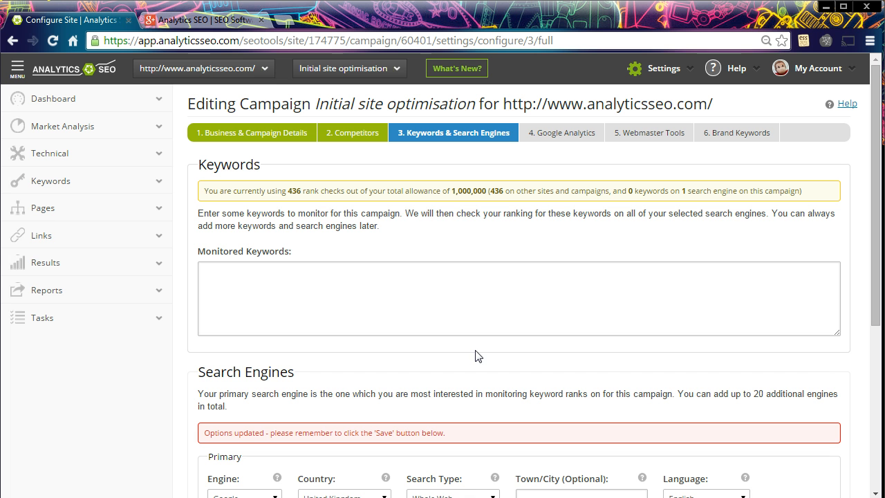
click(368, 294)
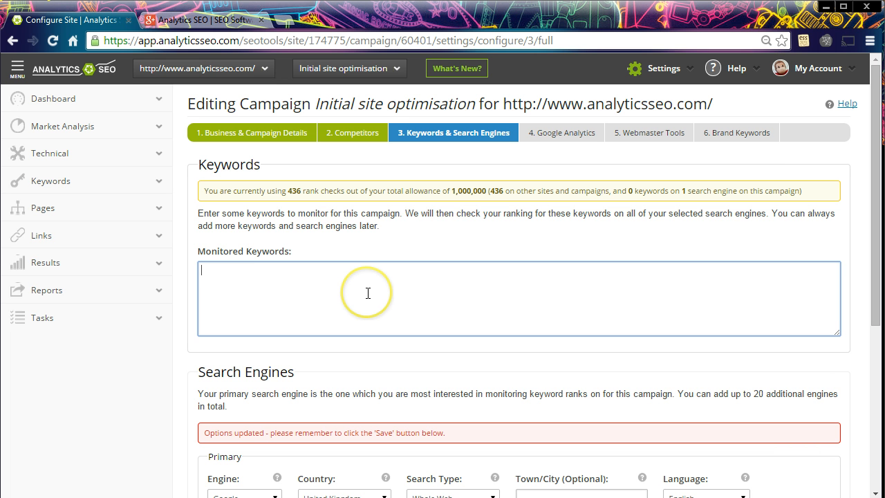
text(seo tool)
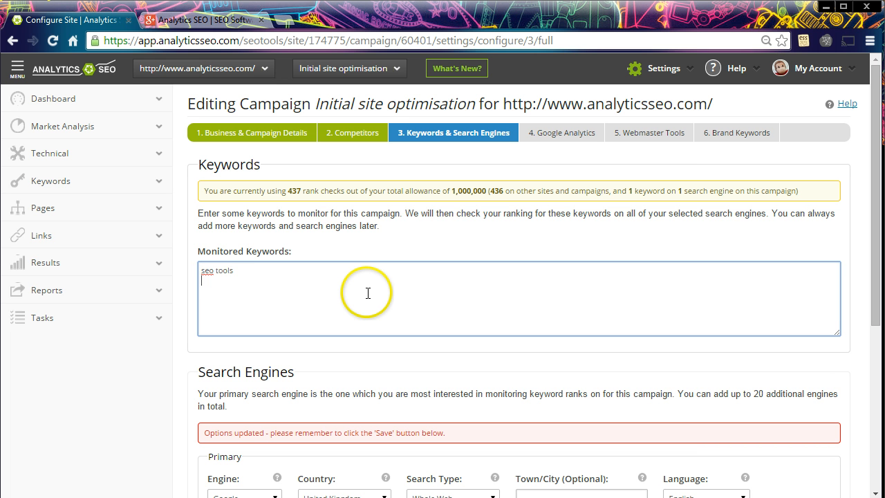
text(seo)
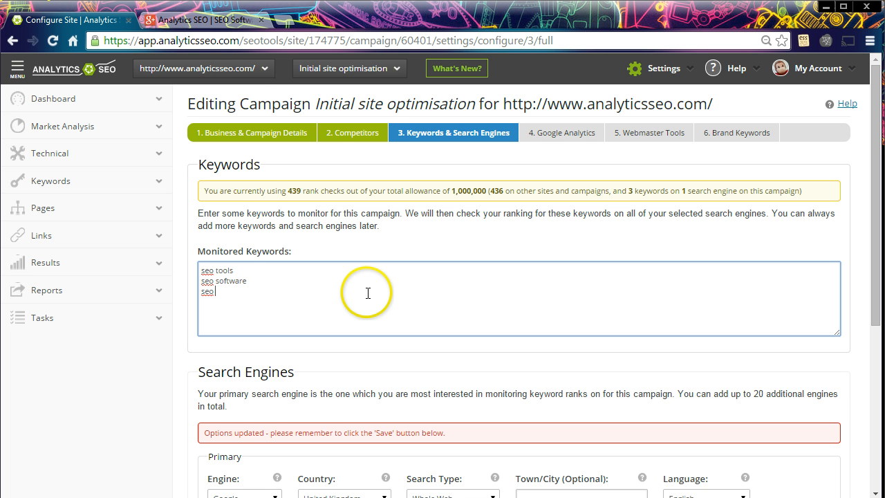
text(t)
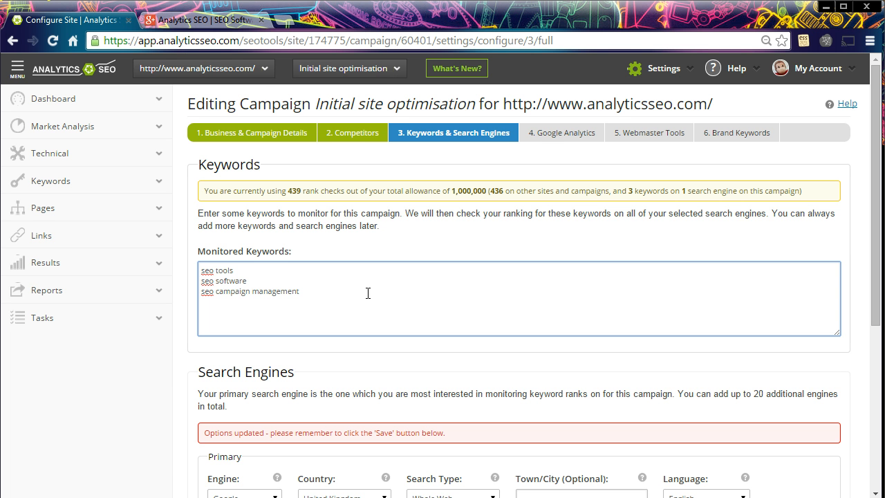
- Review the available keyword tools, the search engine settings and the campaign's rank check allowance
click(112, 181)
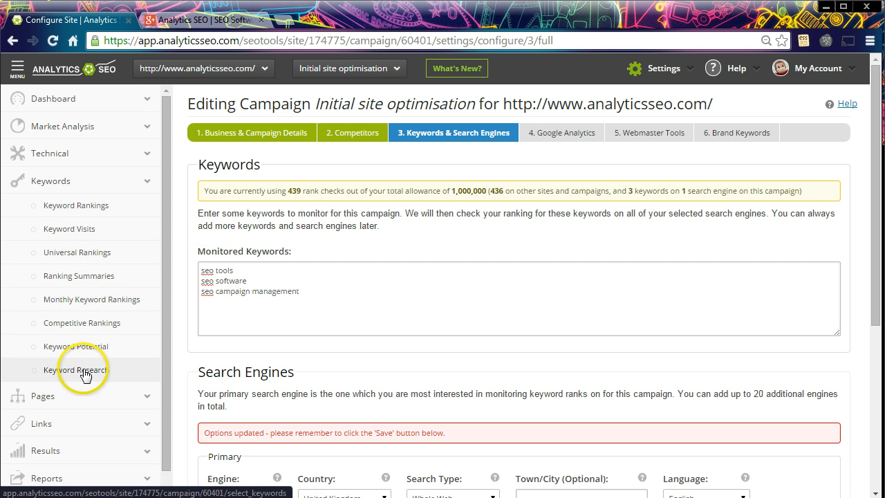
click(93, 182)
scroll(433, 327, down, 4)
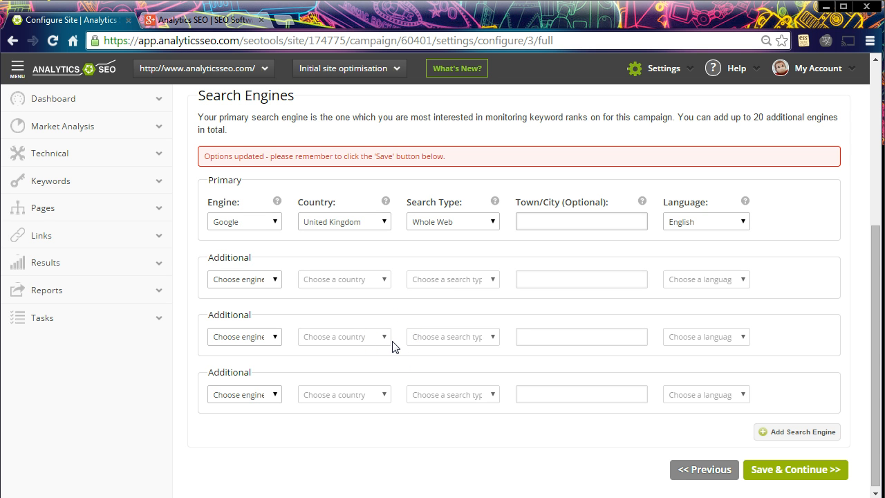
scroll(394, 346, up, 4)
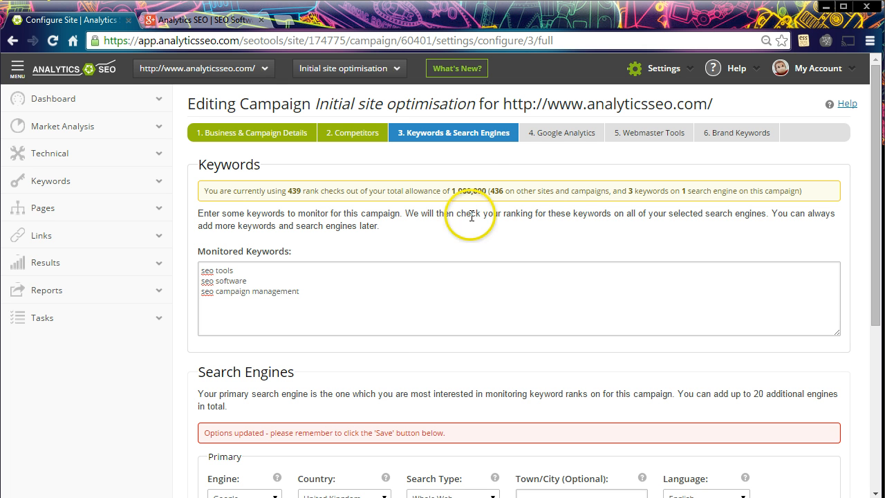
drag(489, 191, 798, 192)
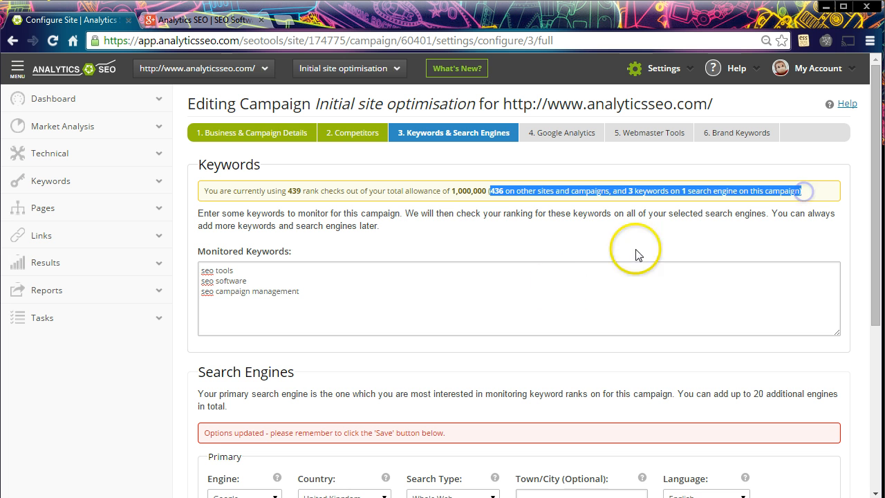
click(505, 318)
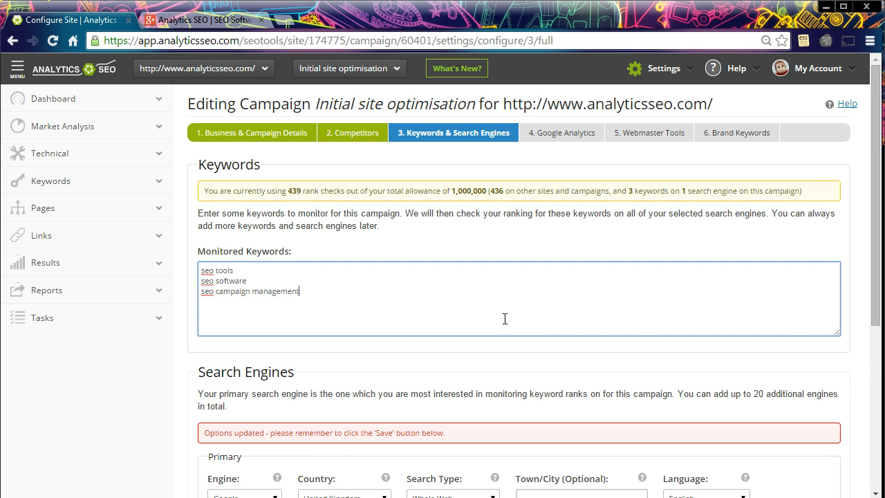
- Add Google as an additional search engine for the campaign and check the other available engines
scroll(505, 318, down, 4)
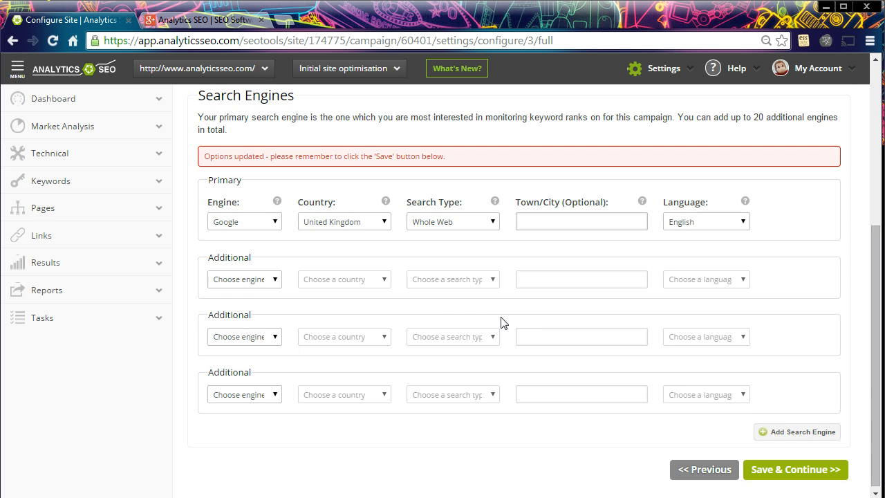
click(461, 321)
click(267, 280)
click(266, 311)
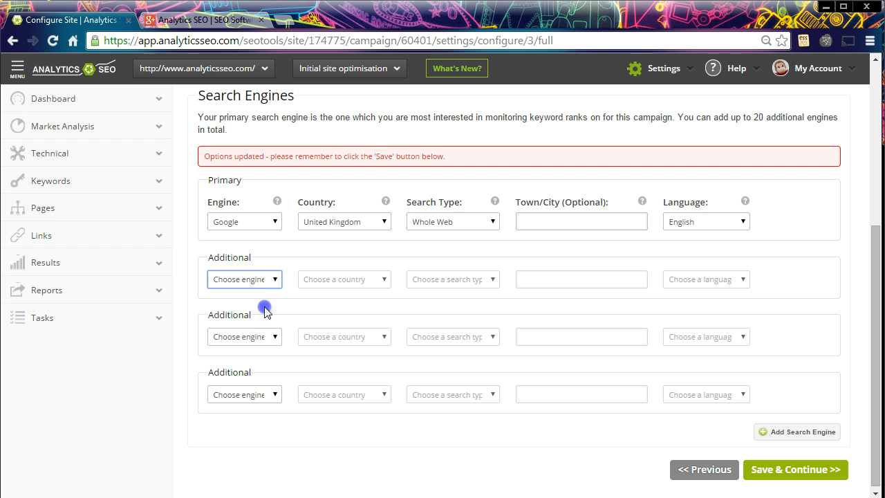
click(384, 280)
click(385, 282)
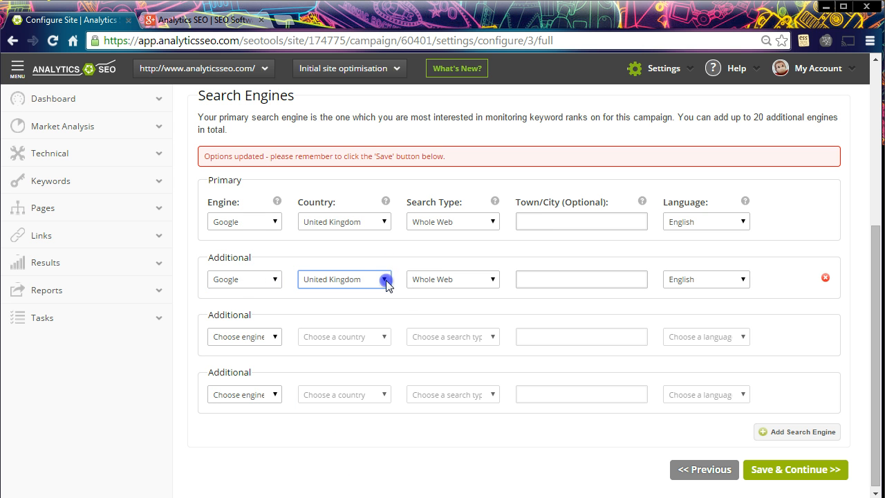
click(261, 279)
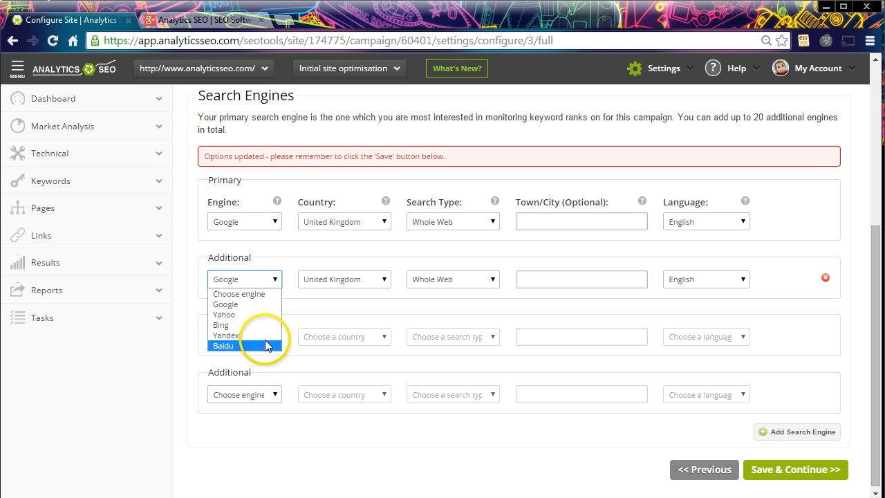
click(322, 315)
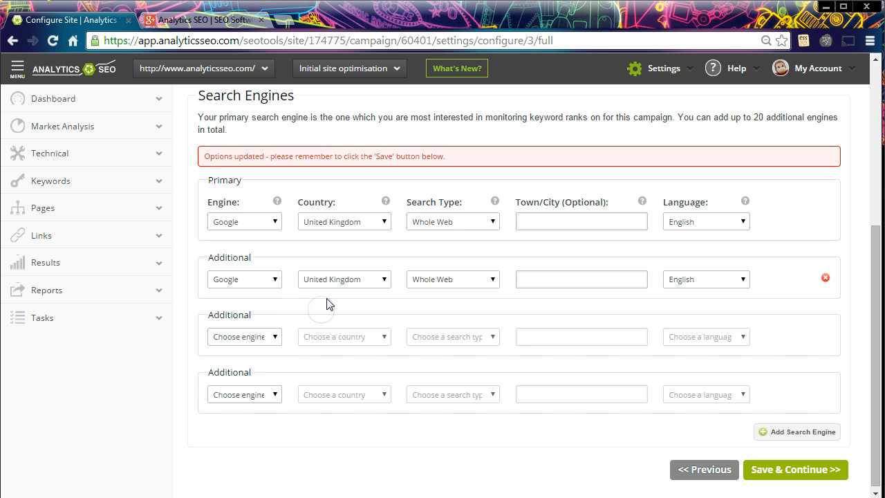
- Set the additional search engine's country to United States and its town to Denver (Colorado), and check its language options
click(365, 287)
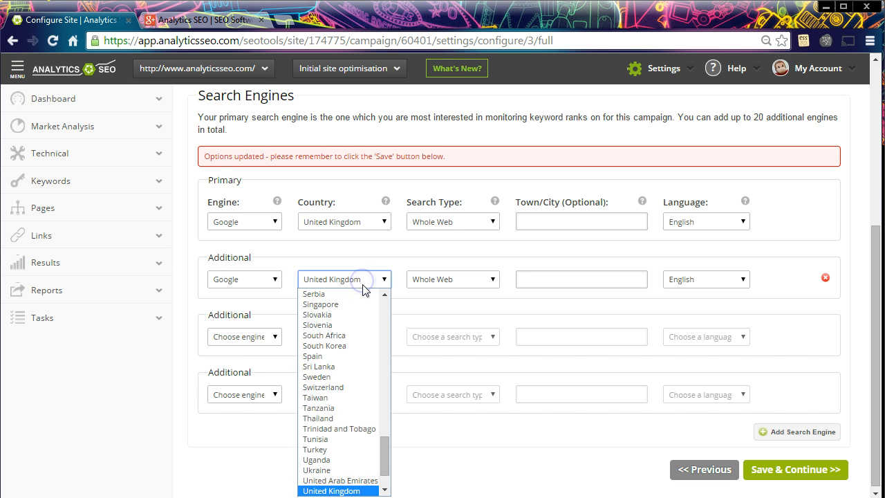
click(384, 477)
mouse_move(384, 477)
mouse_down()
mouse_move(384, 328)
mouse_move(395, 480)
mouse_up()
click(374, 459)
click(534, 281)
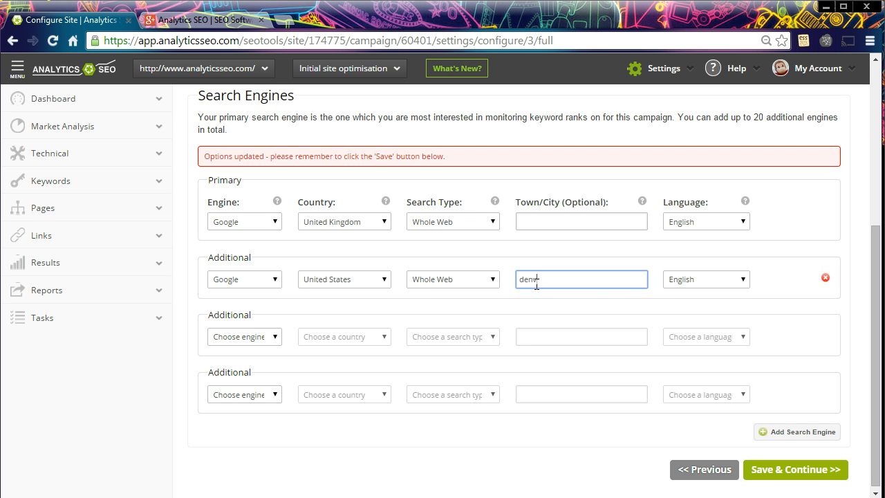
click(538, 299)
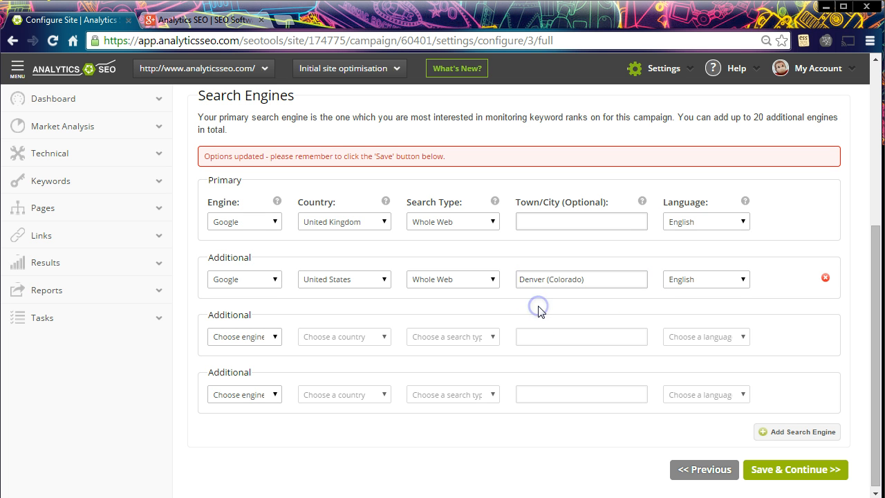
click(682, 279)
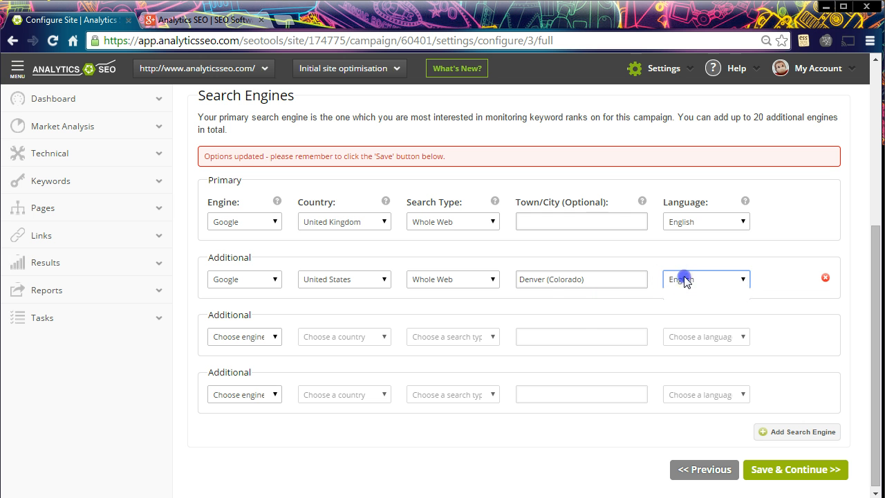
- Change the additional search engine to France with search type Country Only and town Paris, and check its language options
click(379, 279)
text(fr)
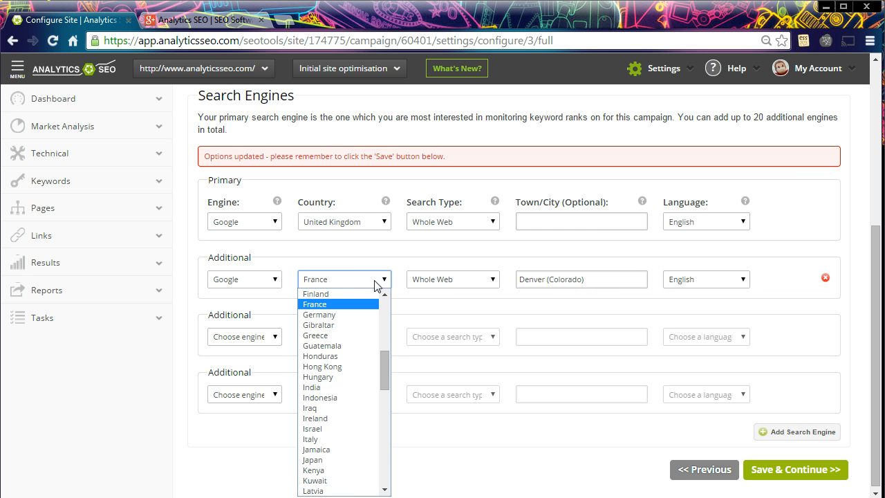
click(353, 303)
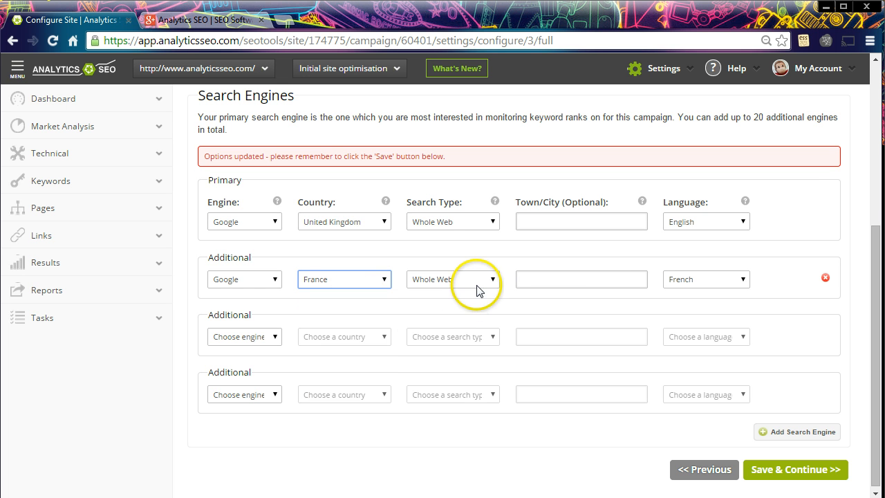
click(477, 285)
click(479, 305)
click(557, 285)
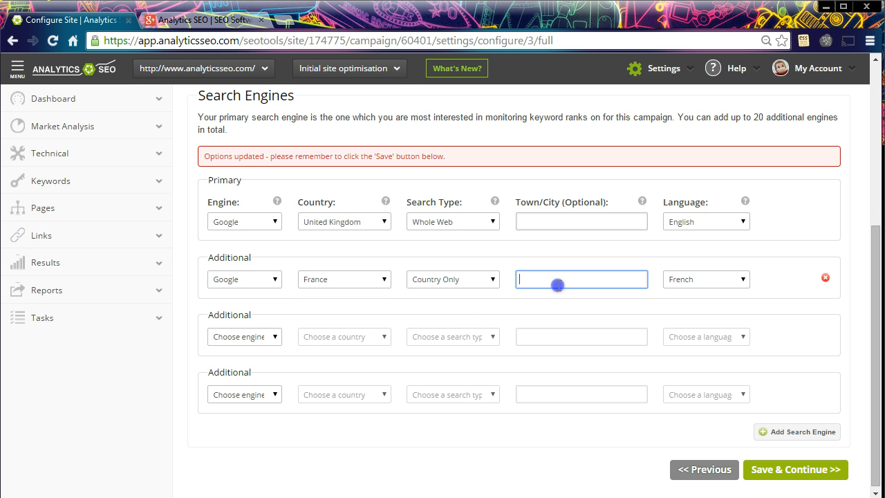
text(Paris)
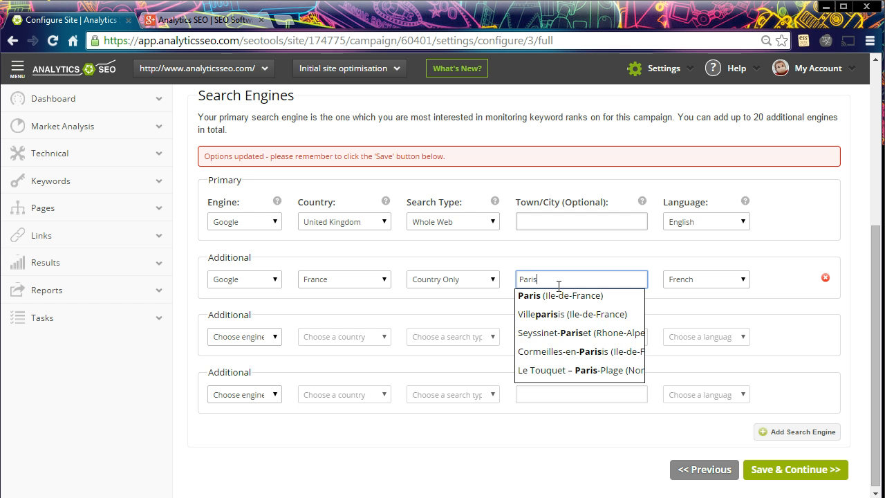
click(723, 280)
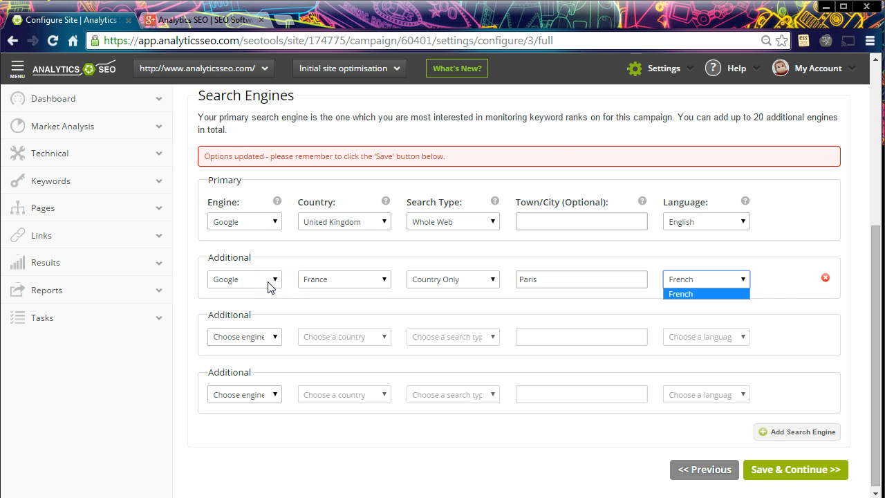
- Remove the additional search engine, then save the keywords and continue to the Google Analytics setup
click(825, 277)
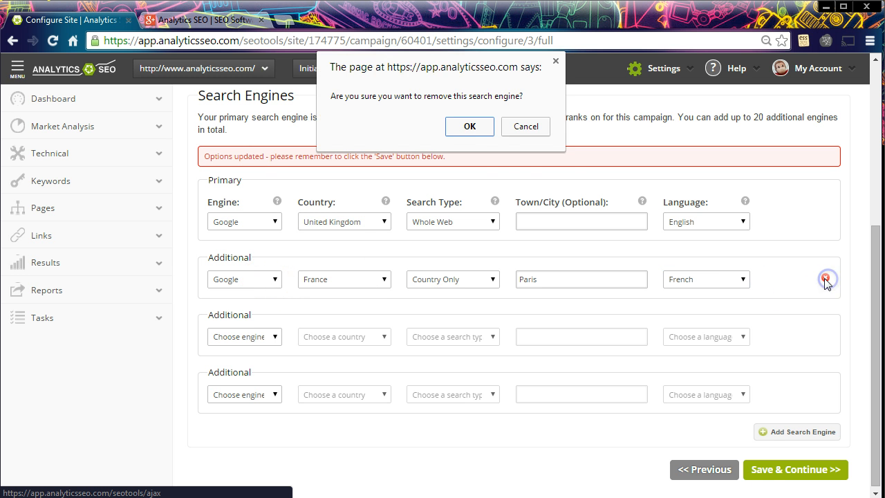
click(470, 125)
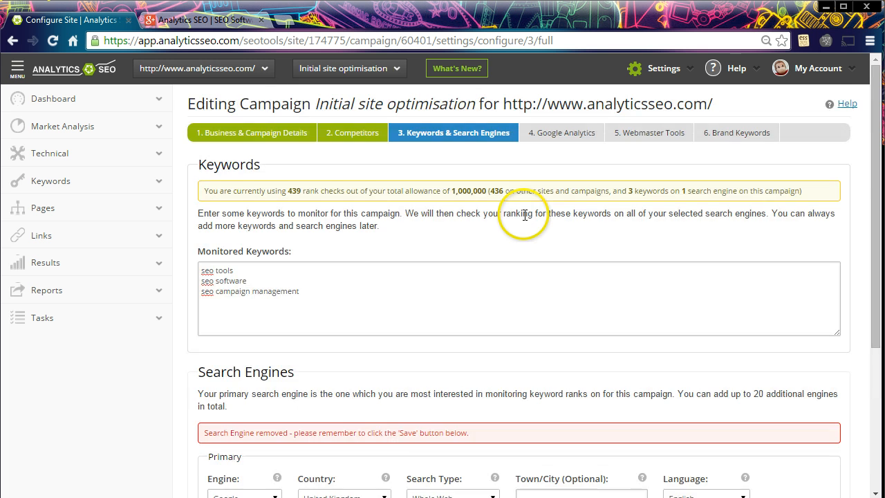
click(789, 480)
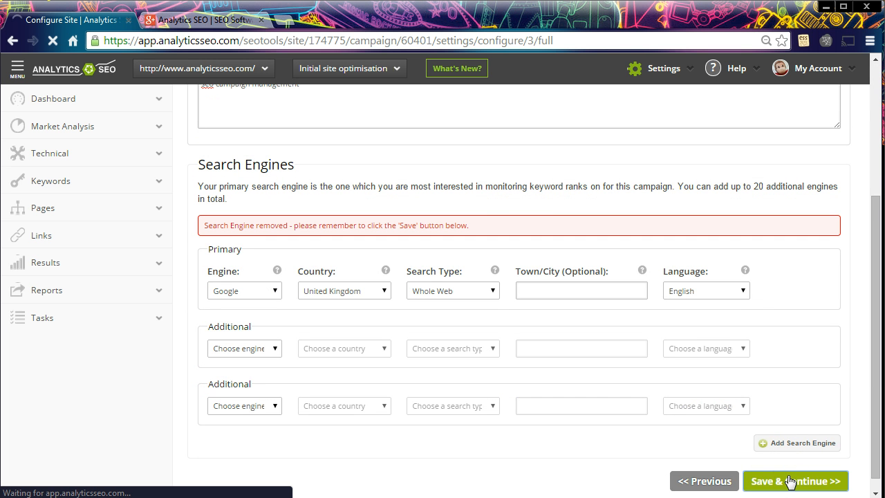
click(790, 482)
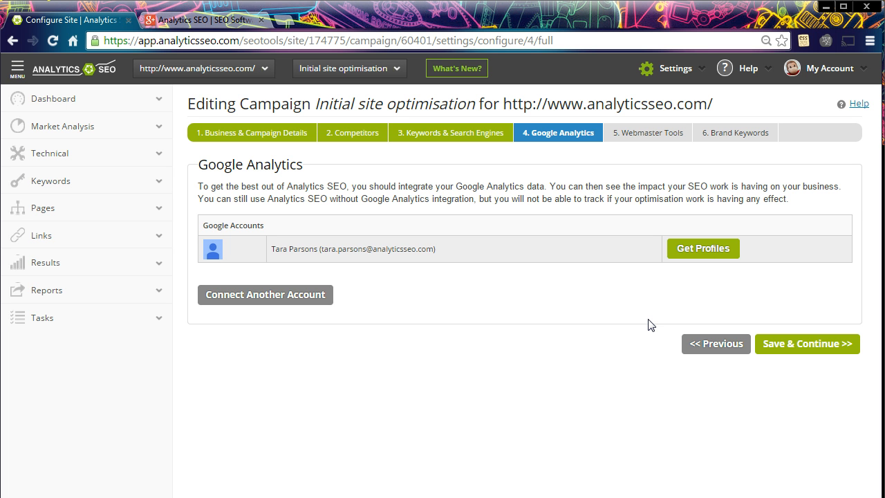
- Connect another Google account to the campaign and accept Analytics SEO's request to view its email, profile and Analytics data
click(325, 300)
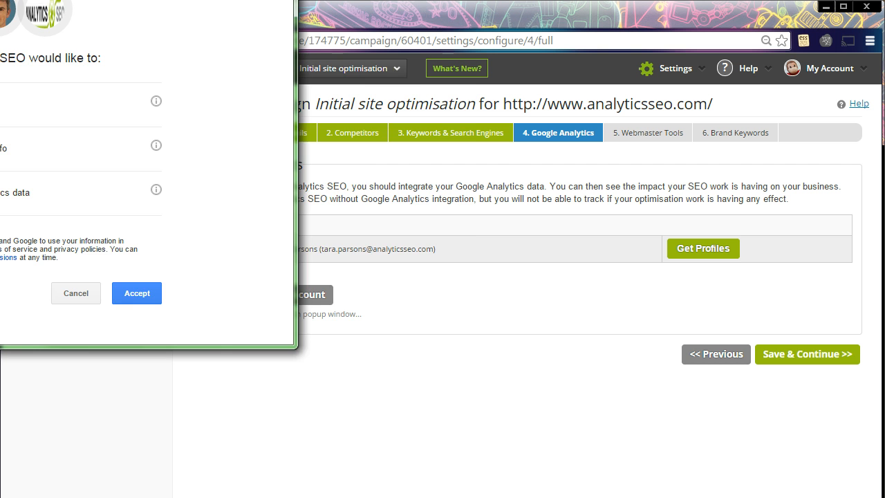
drag(106, 0, 275, 12)
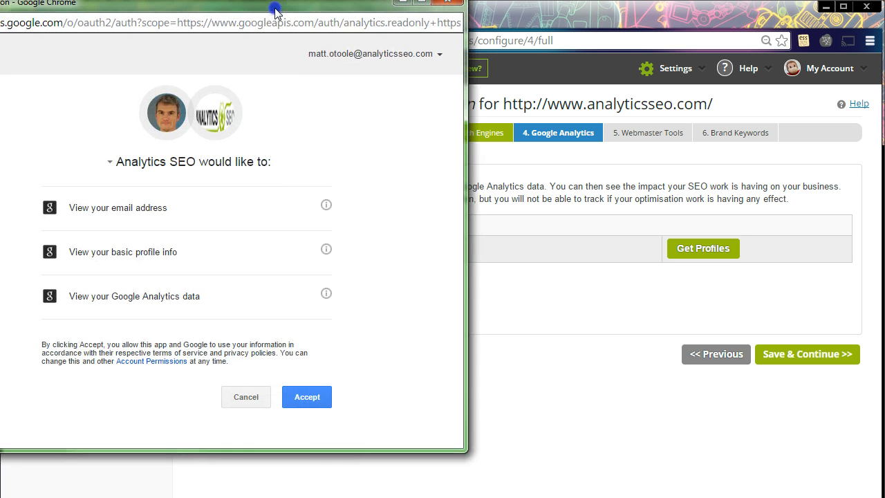
click(312, 402)
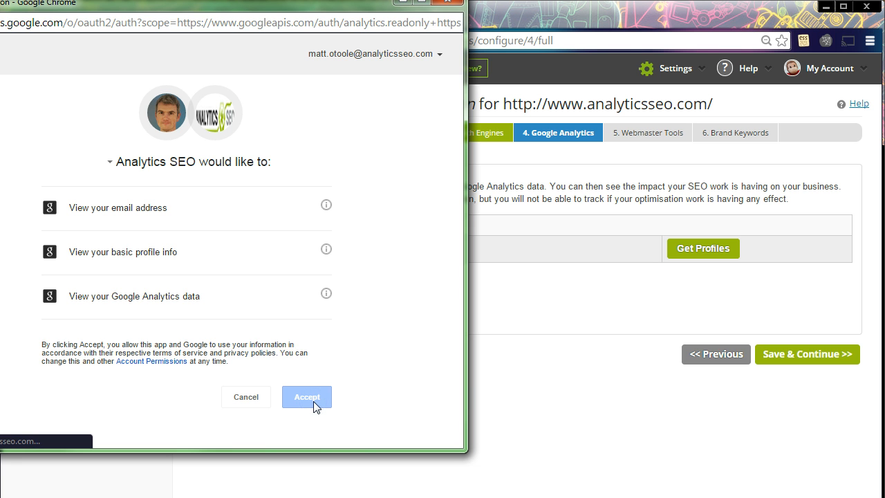
- Show all Google Analytics profiles on the newly connected account and select the All Web Site Data profile
click(493, 306)
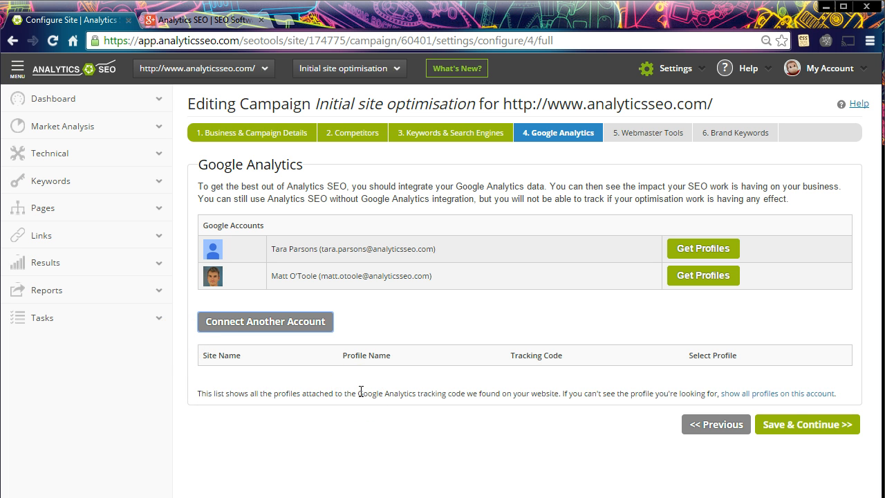
click(762, 394)
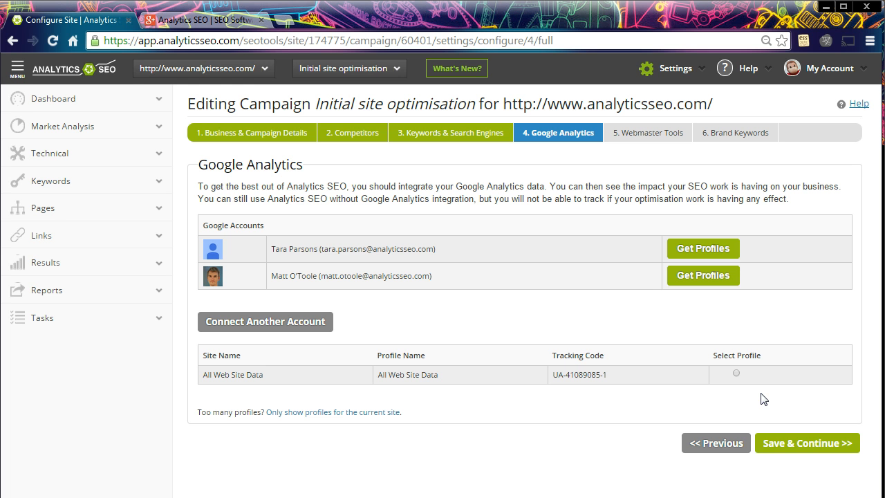
click(737, 372)
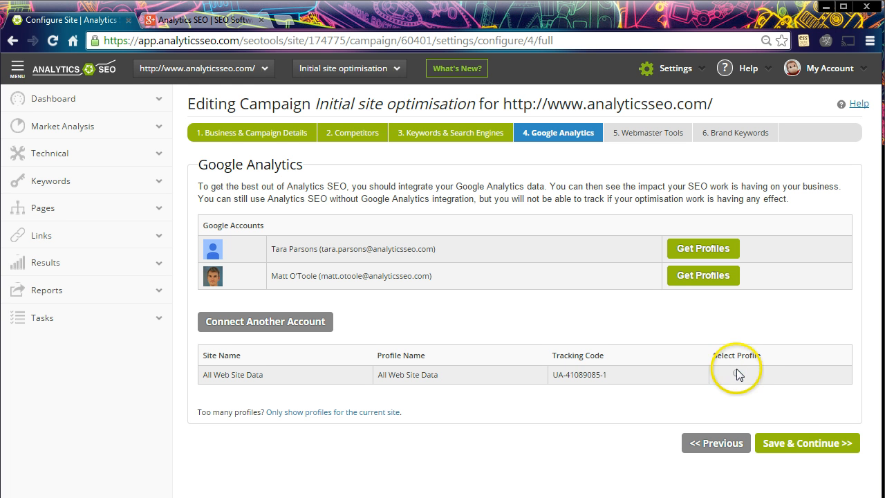
- Save the Google Analytics settings and clear the prefilled Webmaster Tools login and password
click(801, 443)
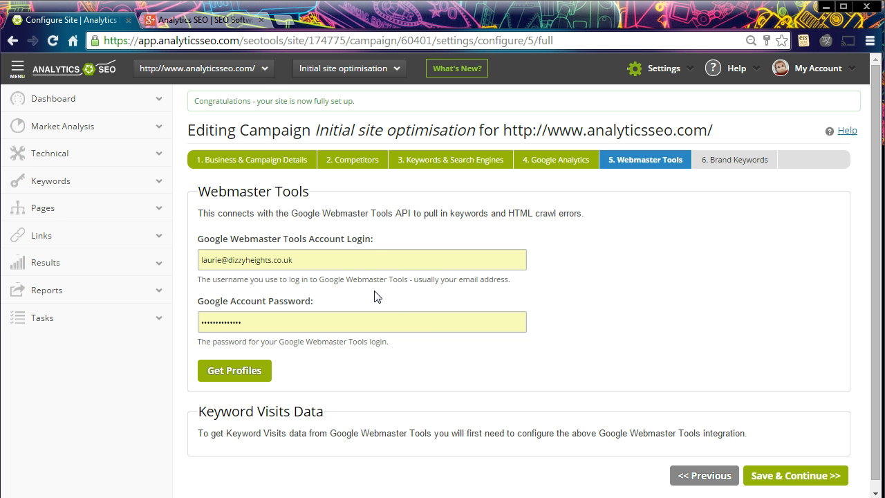
triple_click(310, 260)
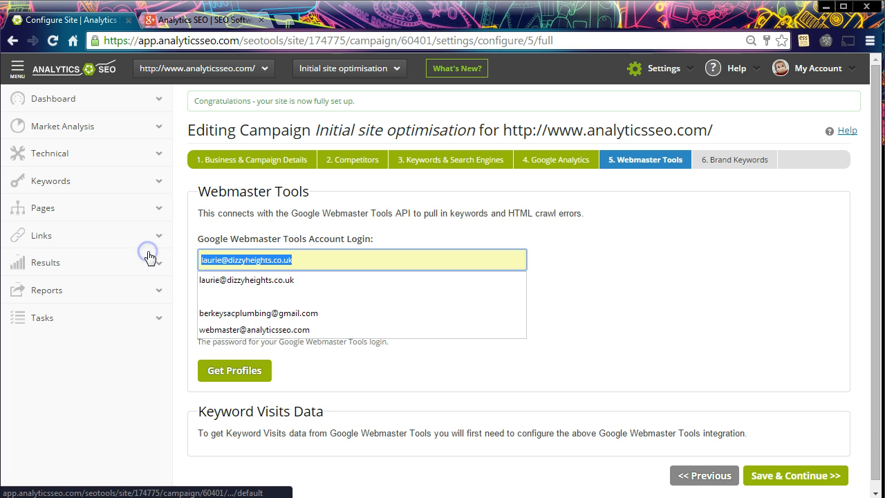
key(BackSpace)
key(Tab)
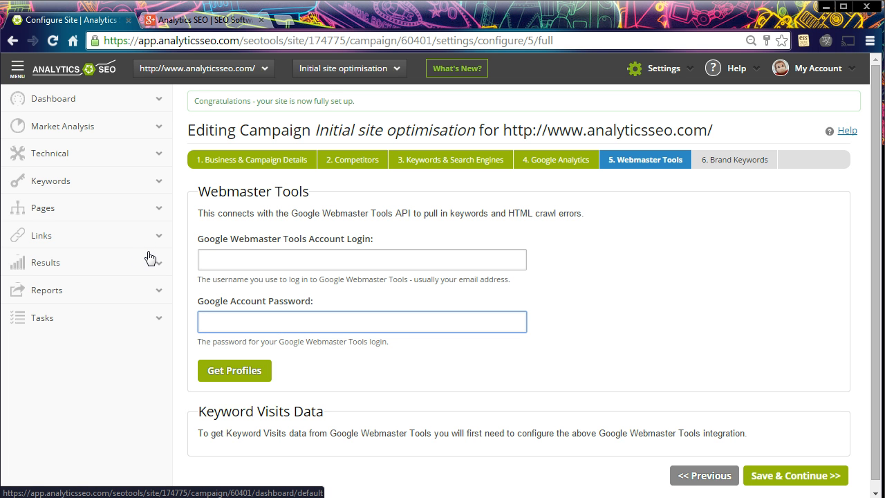
click(548, 282)
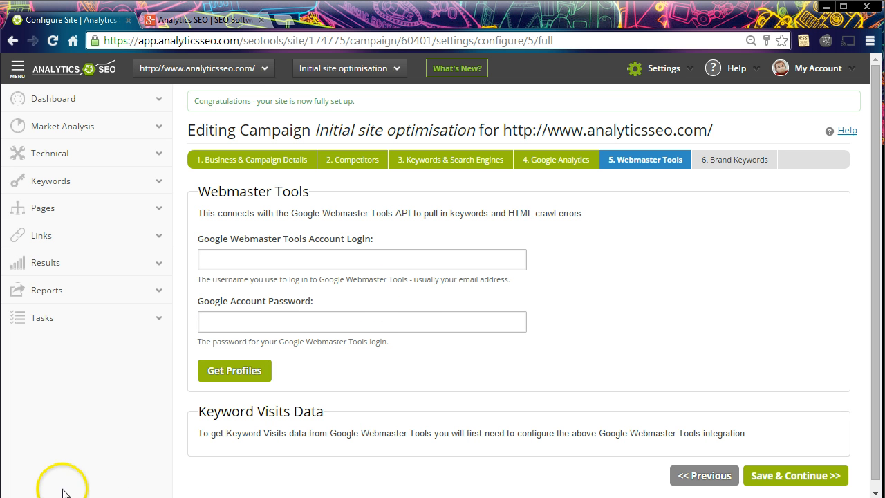
click(296, 258)
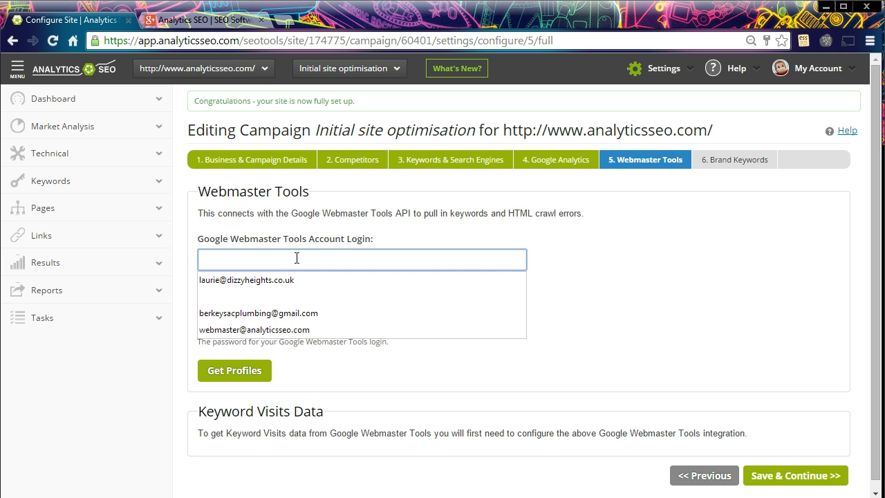
click(304, 330)
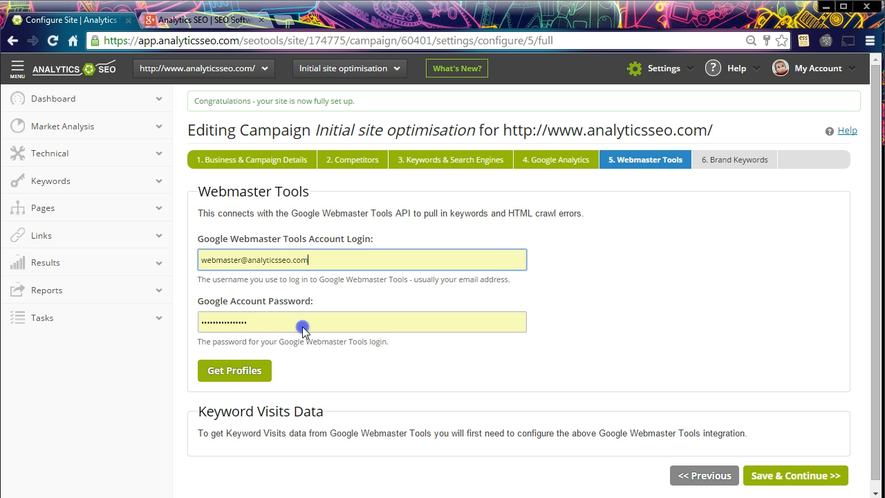
click(266, 375)
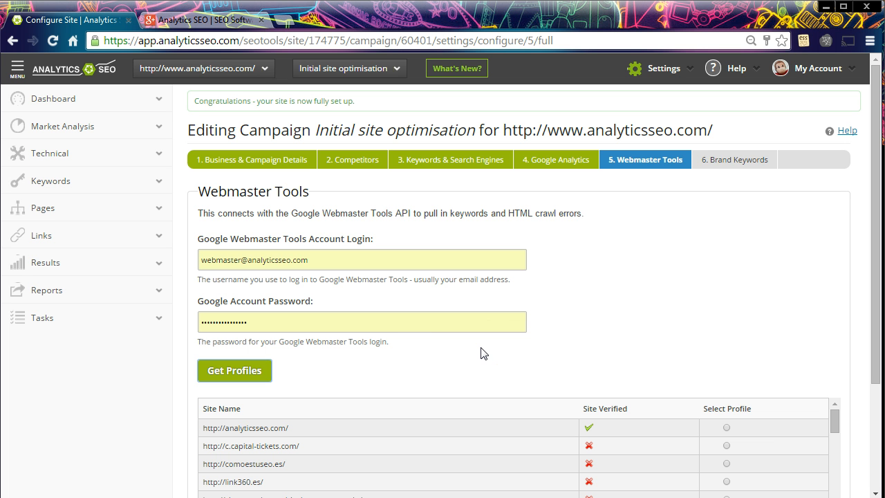
click(727, 427)
click(874, 462)
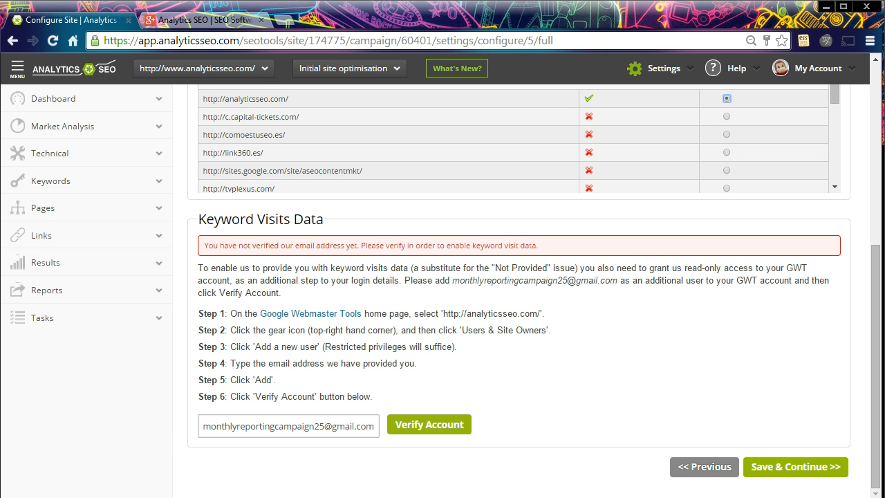
- Add "analytics seo" as a second brand keyword below "analyticsseo"
click(270, 232)
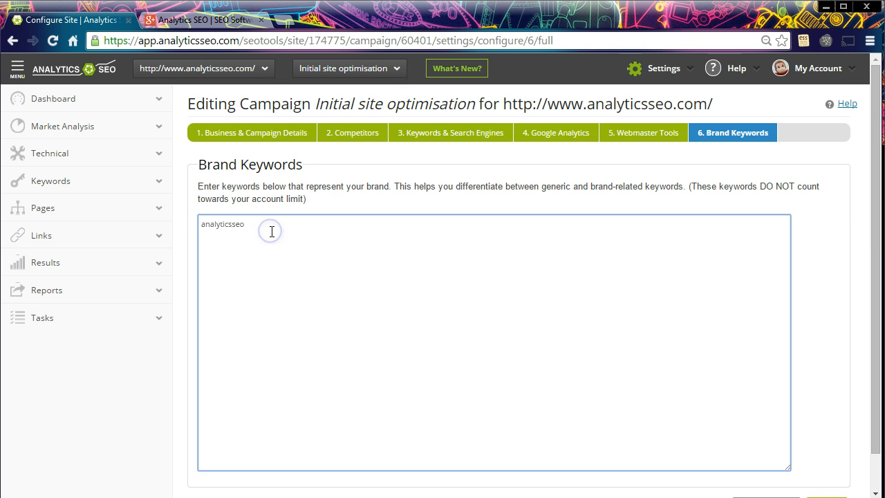
key(Return)
text(analytics seo)
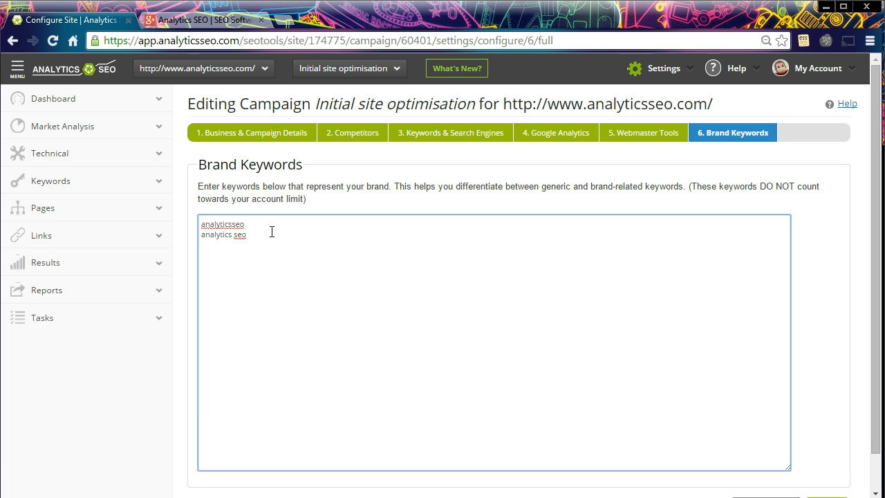
key(Return)
scroll(373, 227, down, 1)
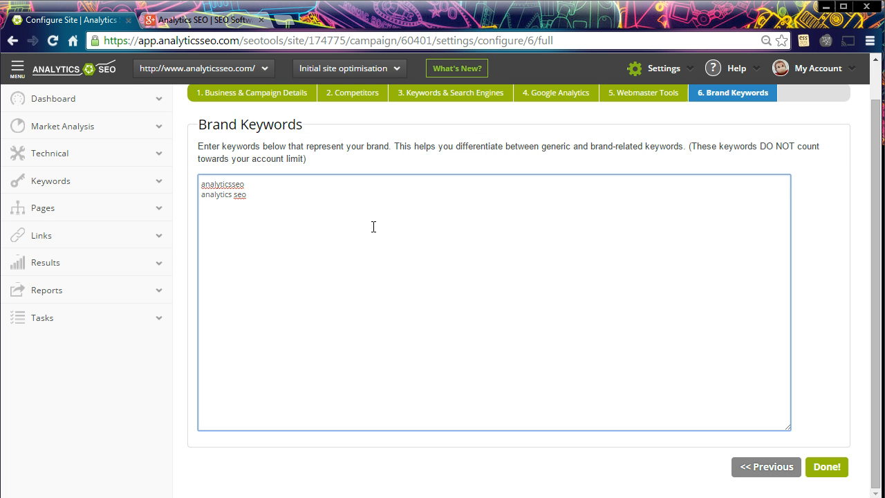
- Check which site and company settings are available for editing the campaign setup
scroll(374, 227, up, 1)
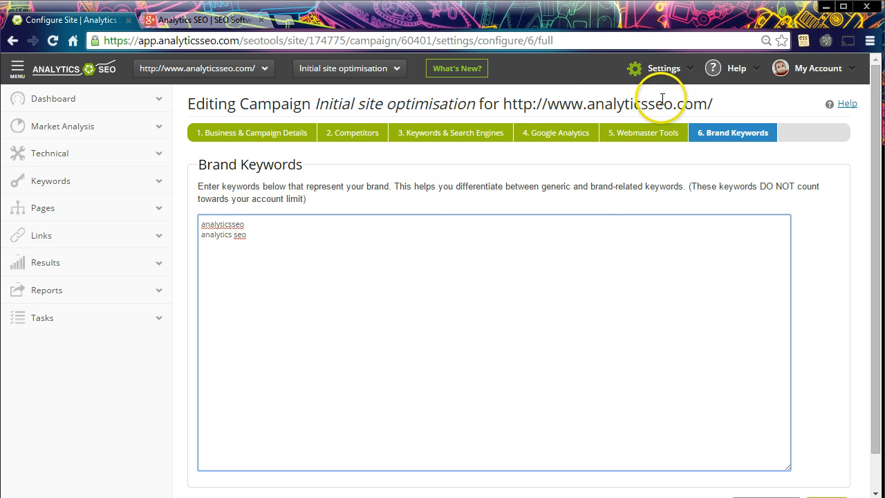
click(689, 68)
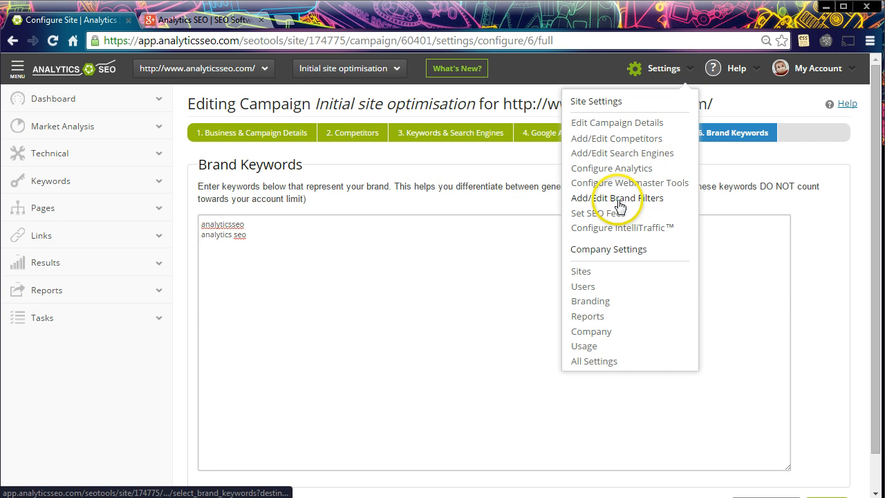
click(805, 326)
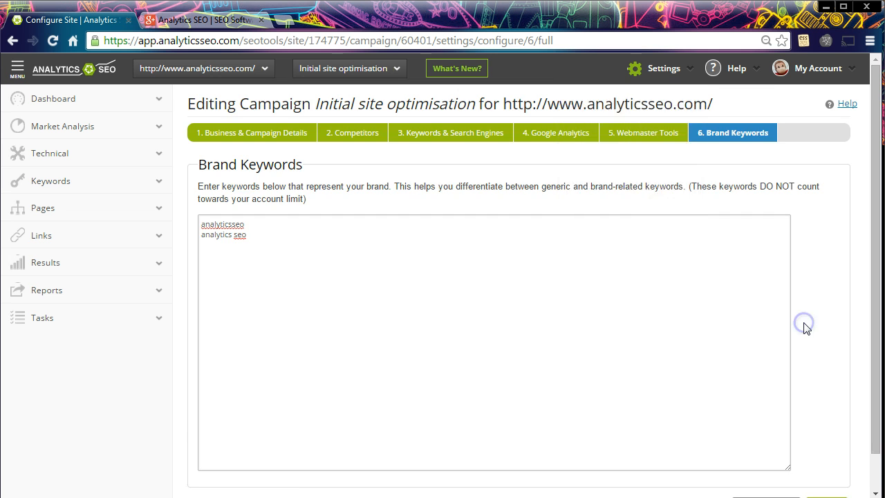
scroll(805, 327, down, 1)
click(826, 466)
click(461, 316)
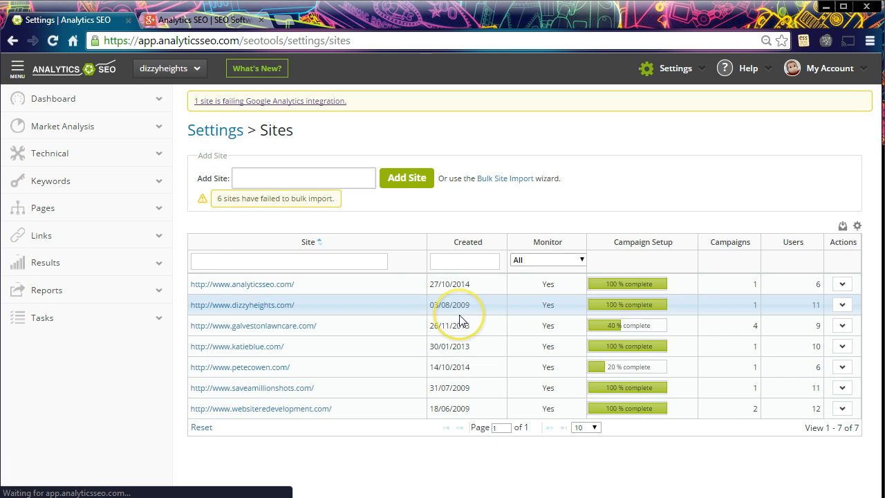
click(332, 289)
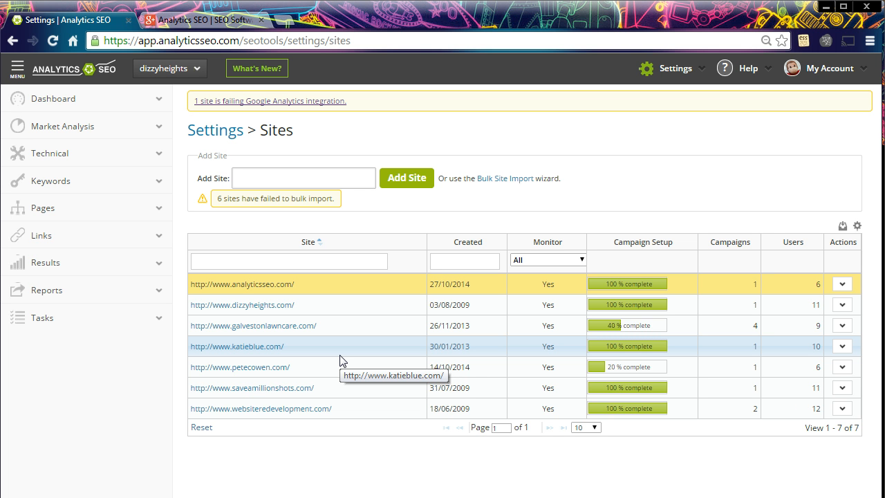
click(840, 286)
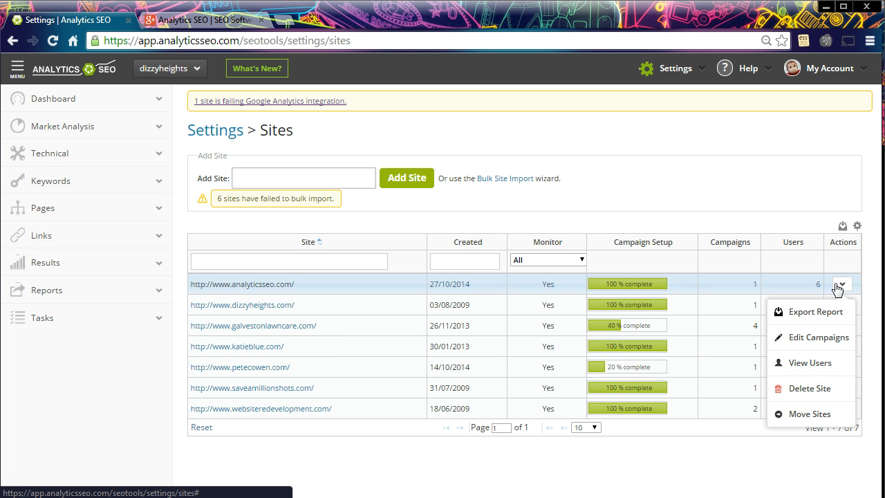
click(831, 342)
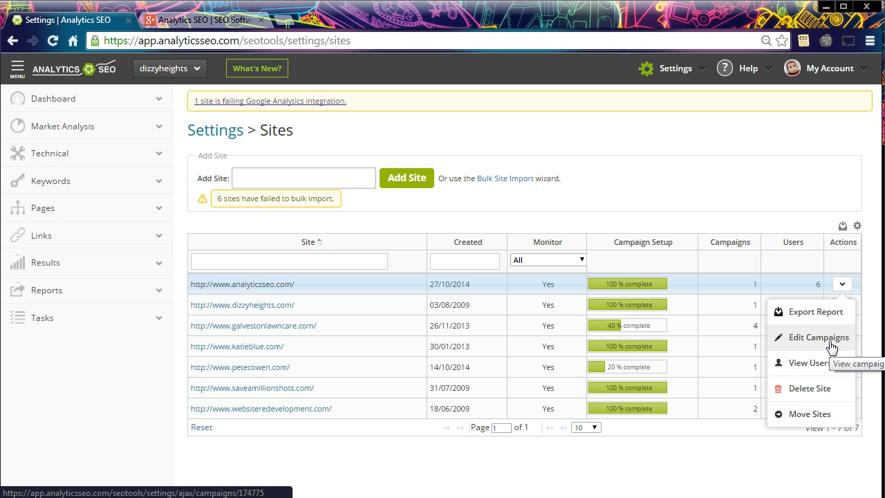
click(831, 346)
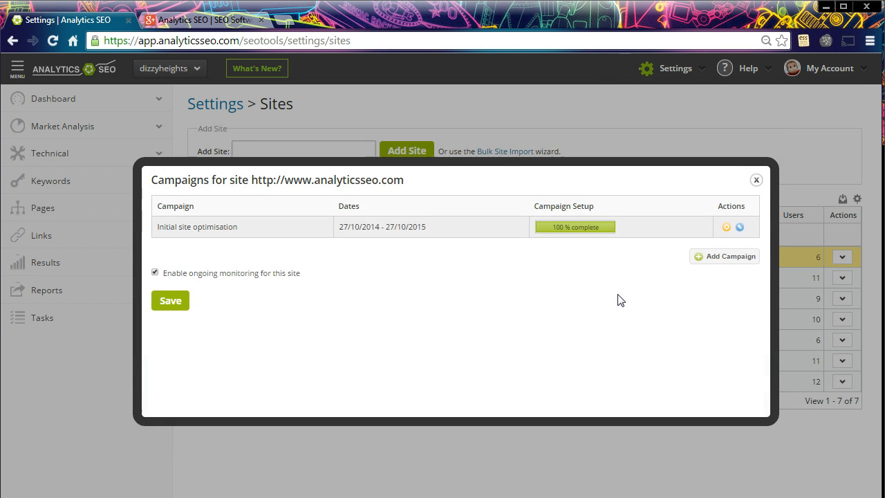
click(726, 263)
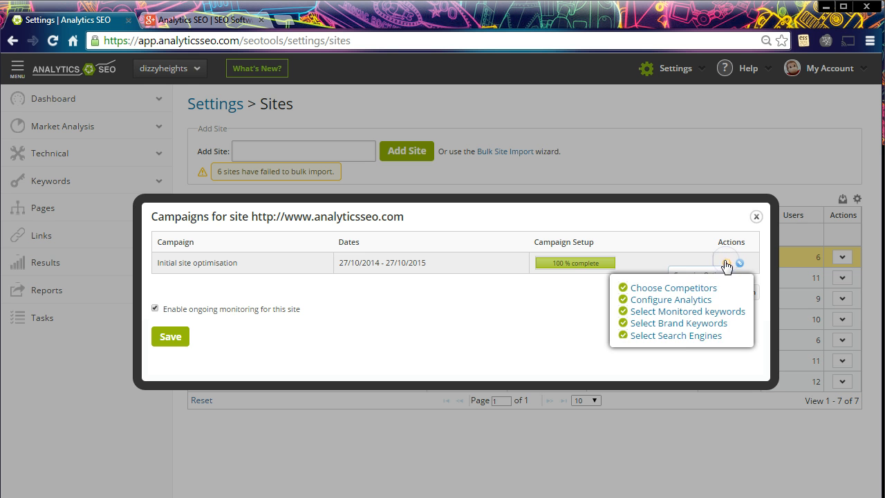
click(757, 217)
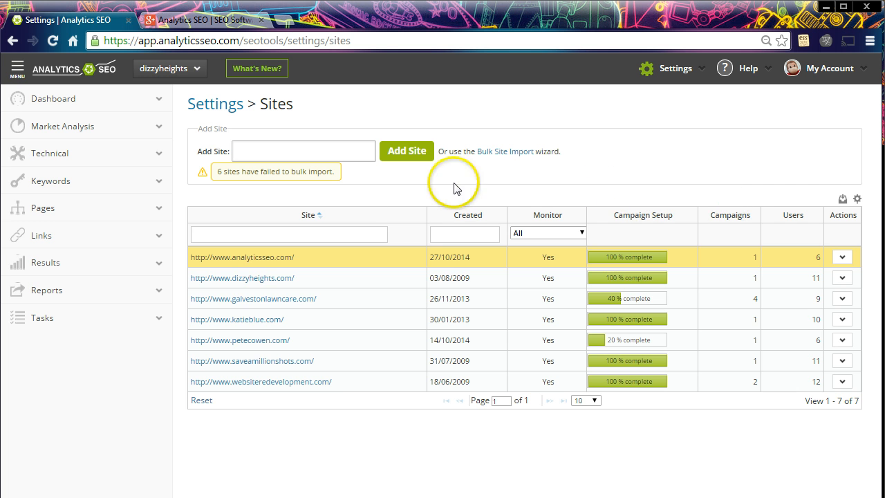
click(237, 282)
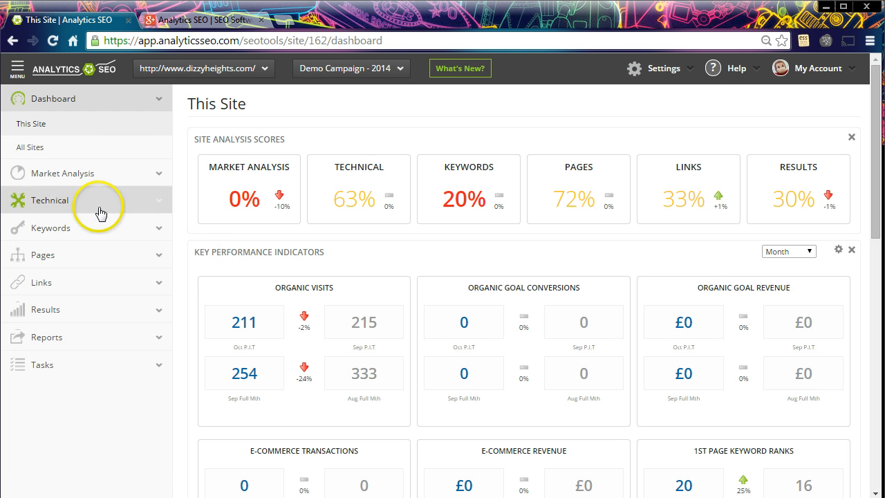
click(94, 228)
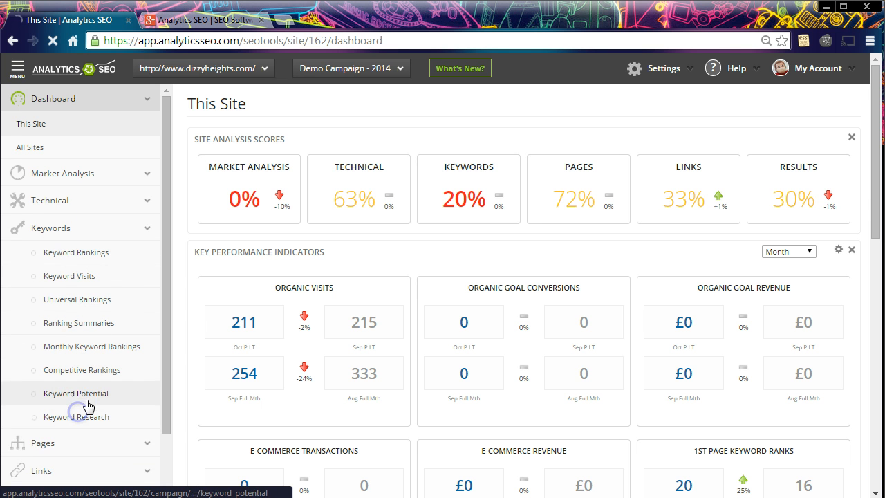
click(55, 394)
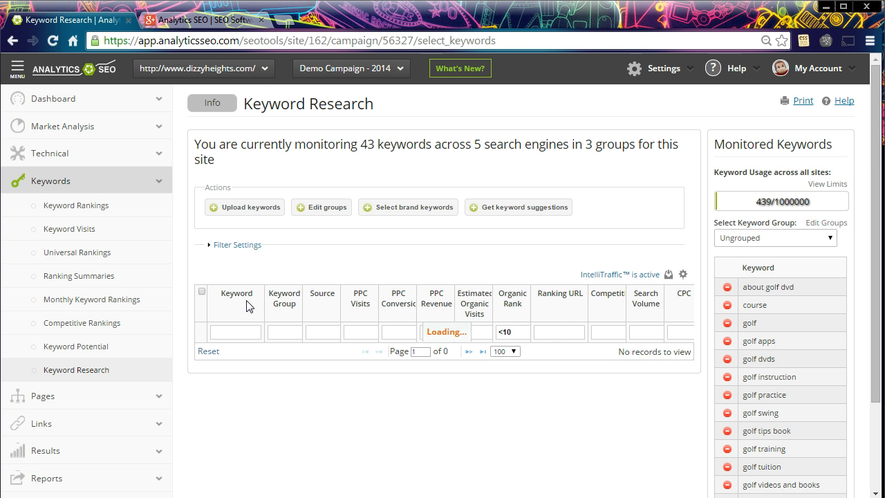
click(229, 310)
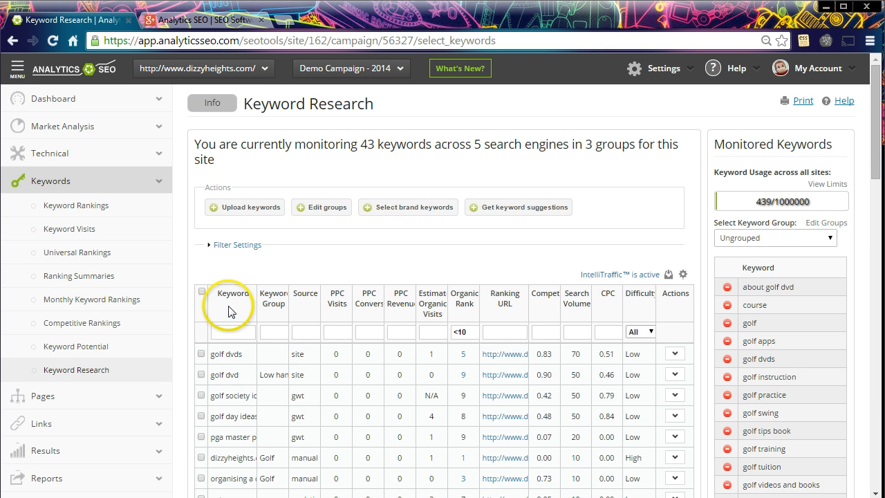
click(18, 72)
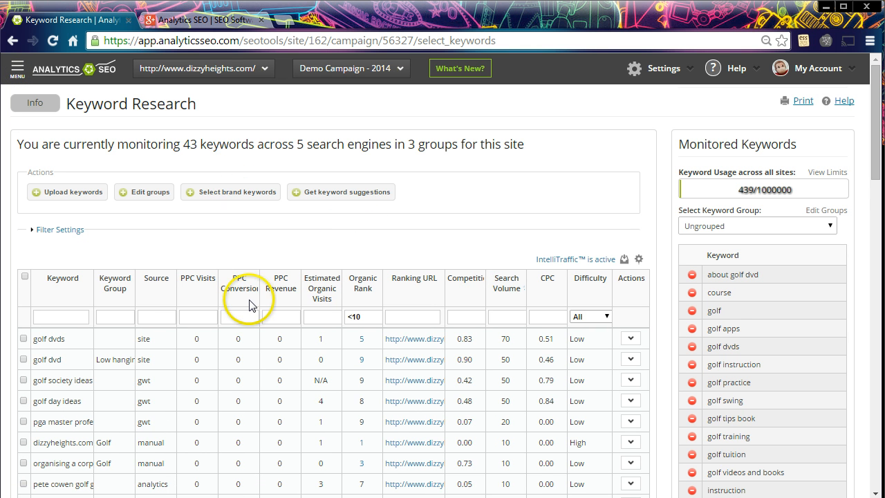
- Examine the keywords in the research table and the source each one comes from
scroll(238, 304, down, 1)
click(160, 273)
click(163, 329)
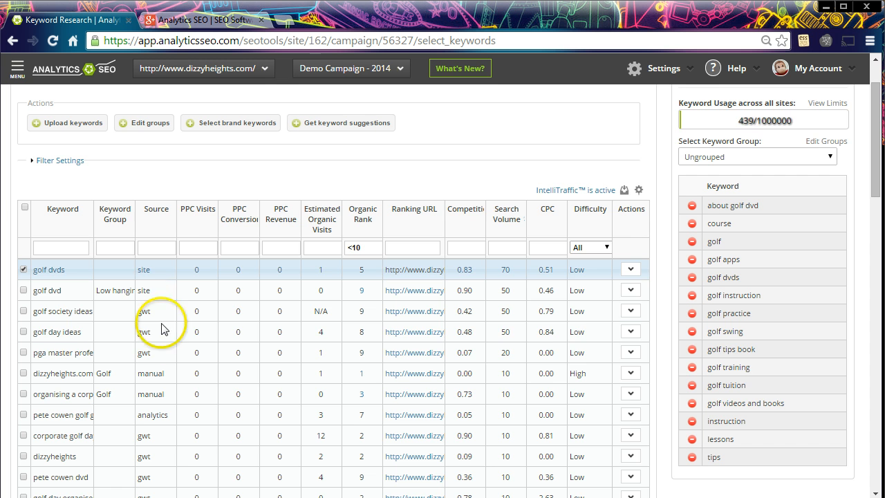
scroll(164, 339, down, 1)
scroll(163, 339, down, 2)
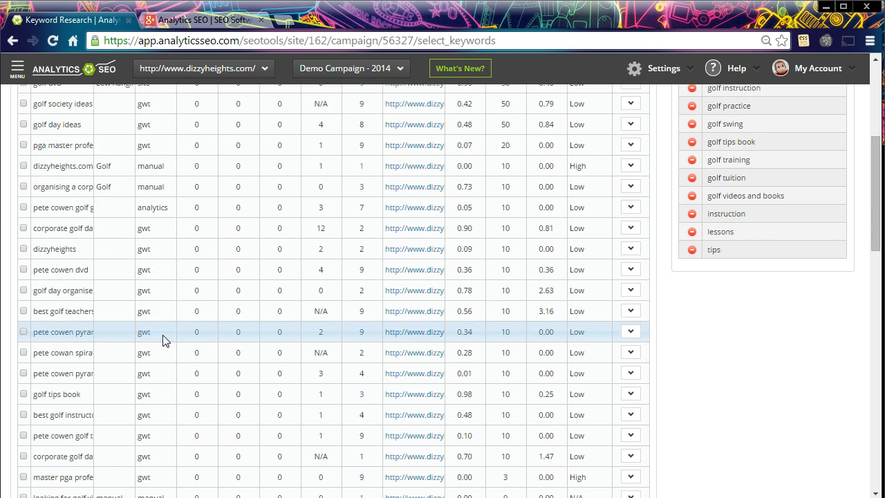
scroll(162, 339, up, 4)
click(23, 339)
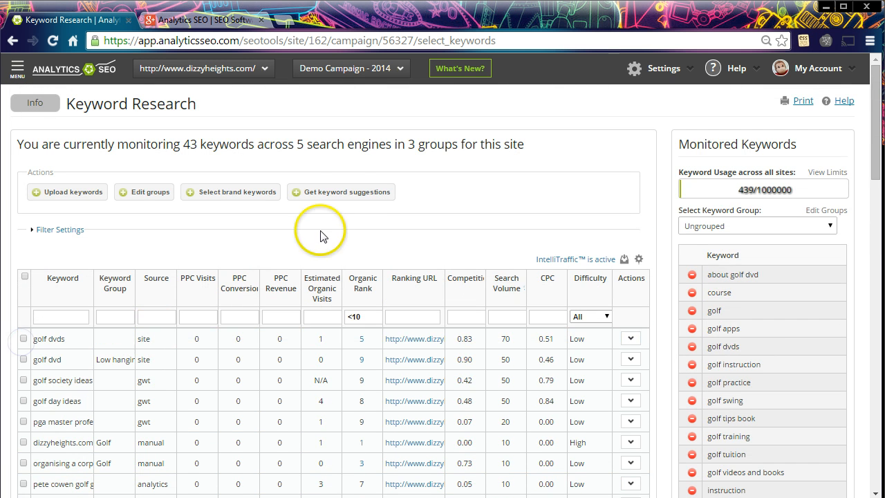
- Get Google and Bing keyword suggestions based on "golf dvds" and "golf training"
click(338, 192)
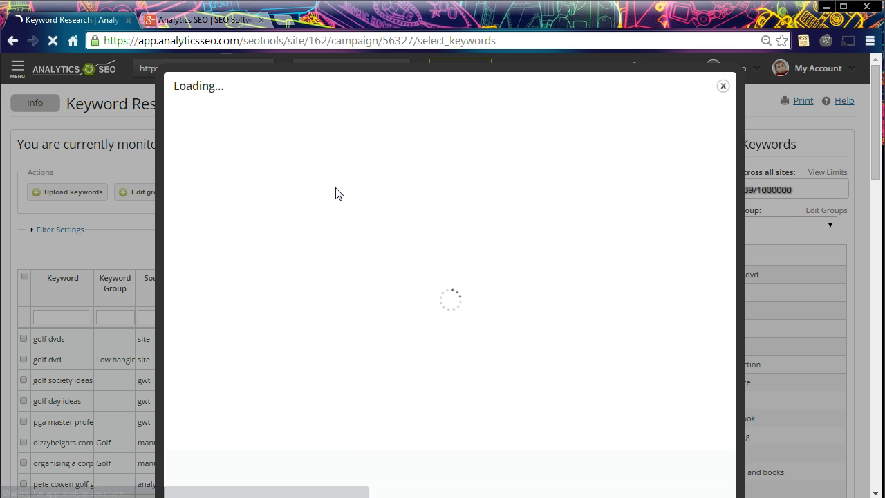
click(309, 205)
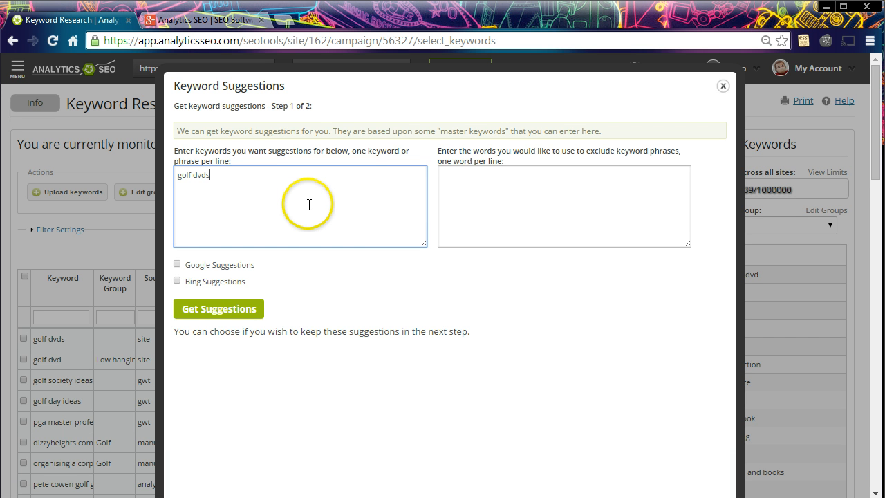
click(218, 265)
click(222, 281)
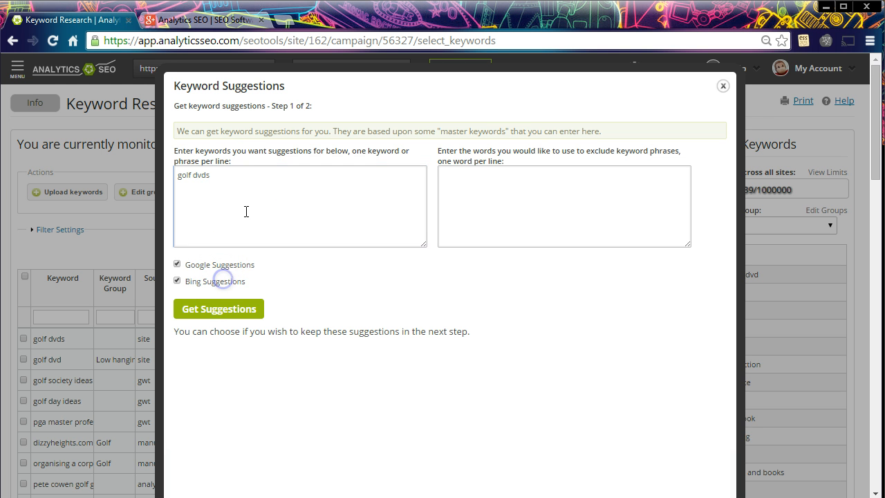
click(245, 181)
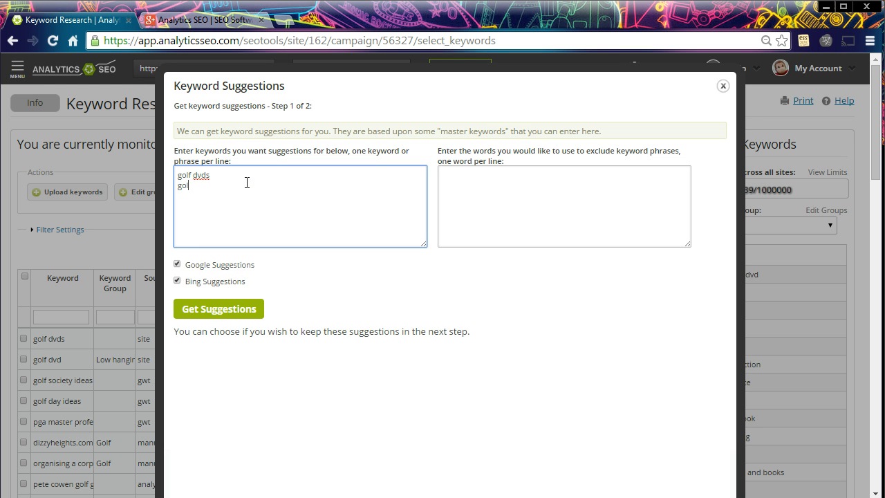
text(golf training)
click(251, 304)
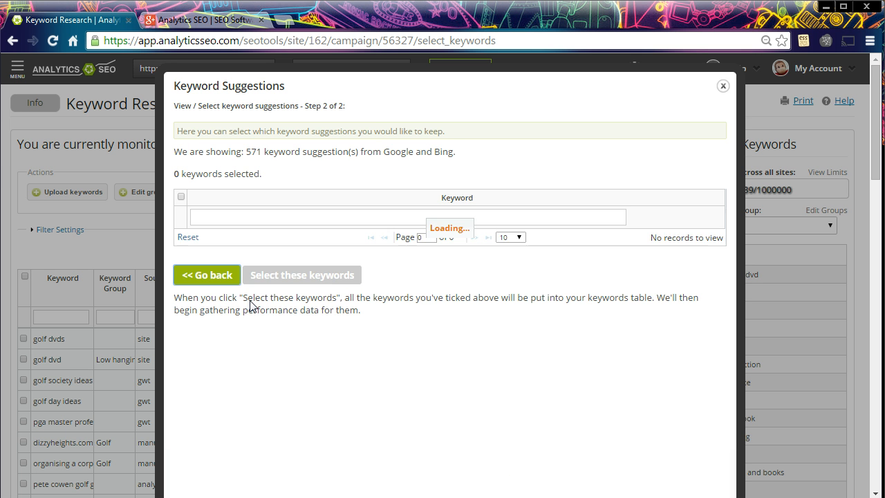
- Add the suggestions "american golf dvds", "best golf dvds" and "golf dvds for beginners" to the keywords table and close the data retrieval notice
click(252, 311)
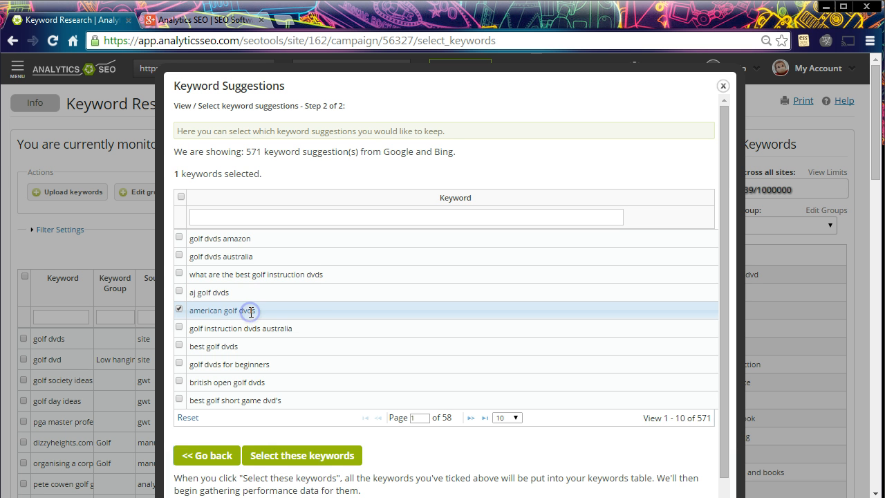
click(254, 347)
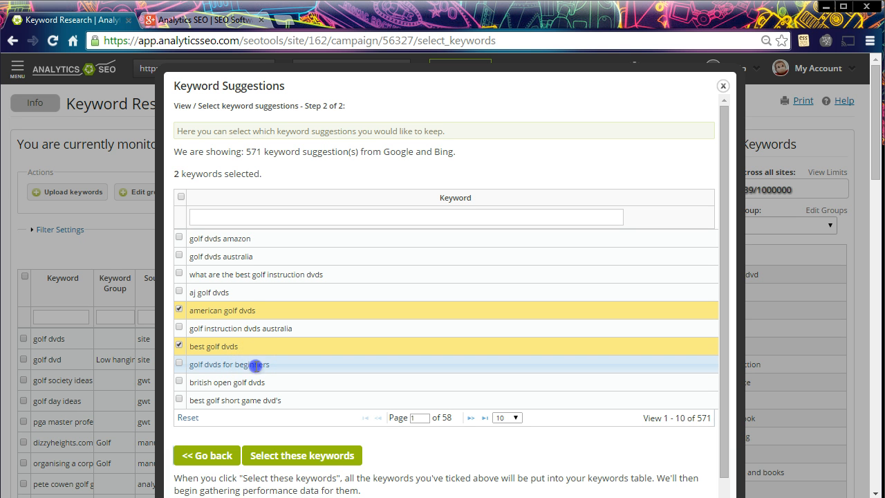
click(257, 366)
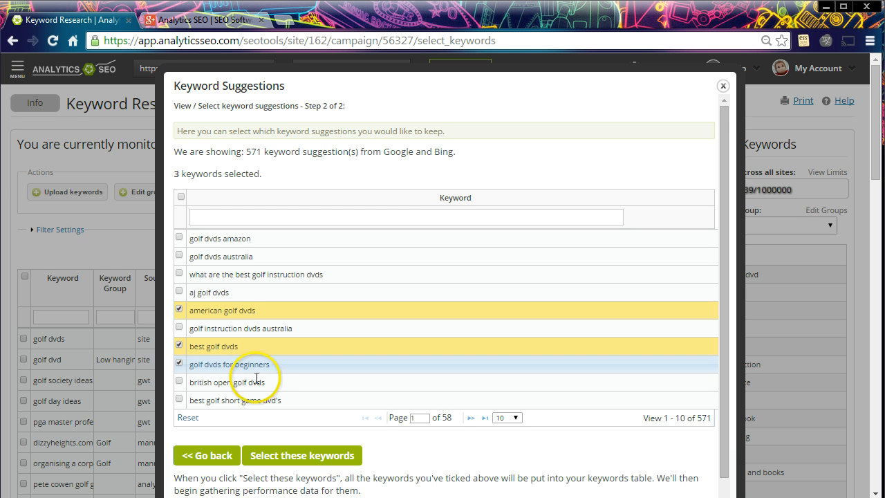
click(291, 456)
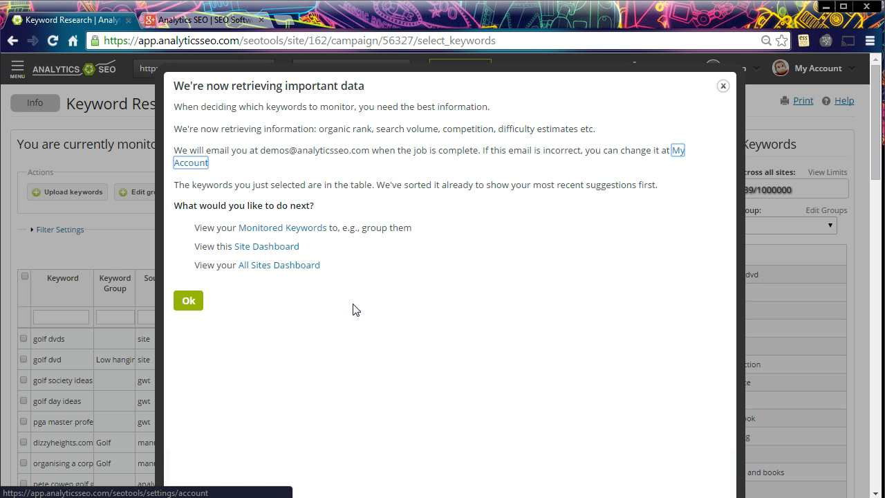
click(192, 301)
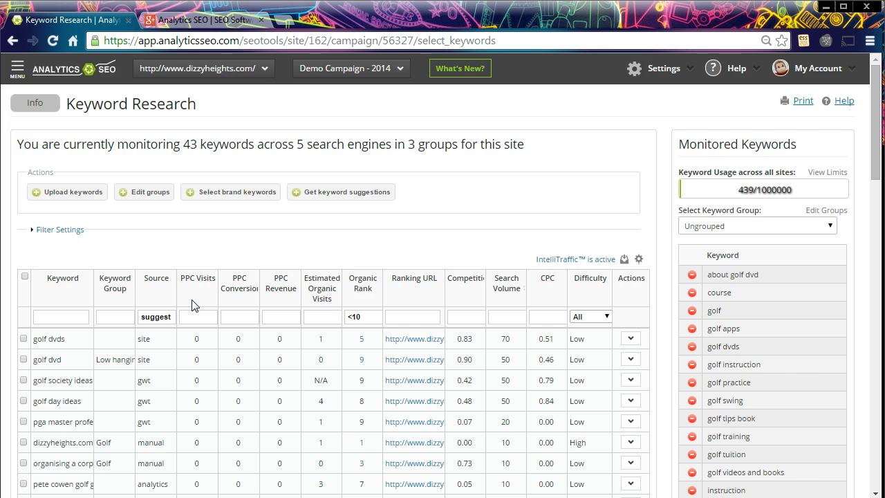
- Filter the keyword table to the source "suggest" and clear the Organic Rank filter
scroll(193, 306, down, 1)
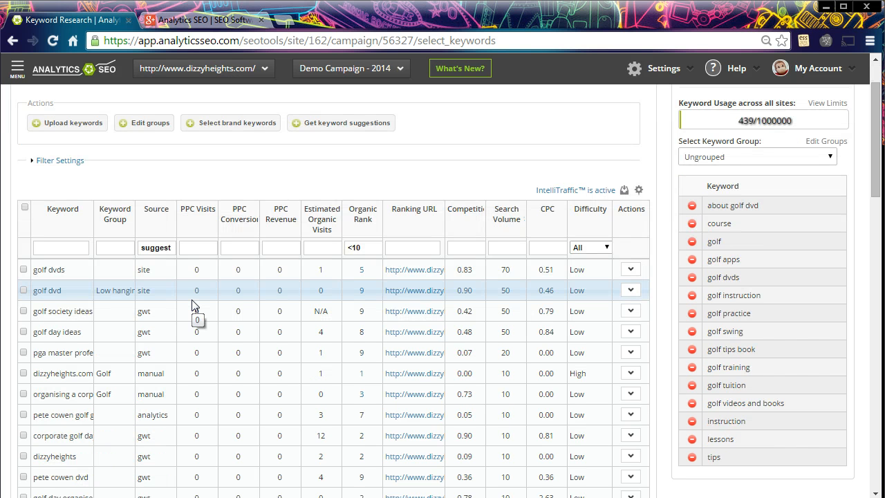
click(170, 248)
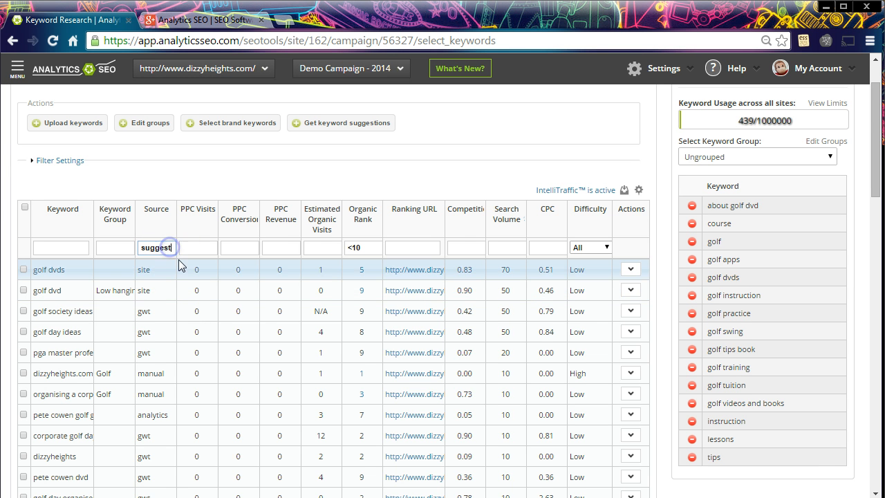
key(Return)
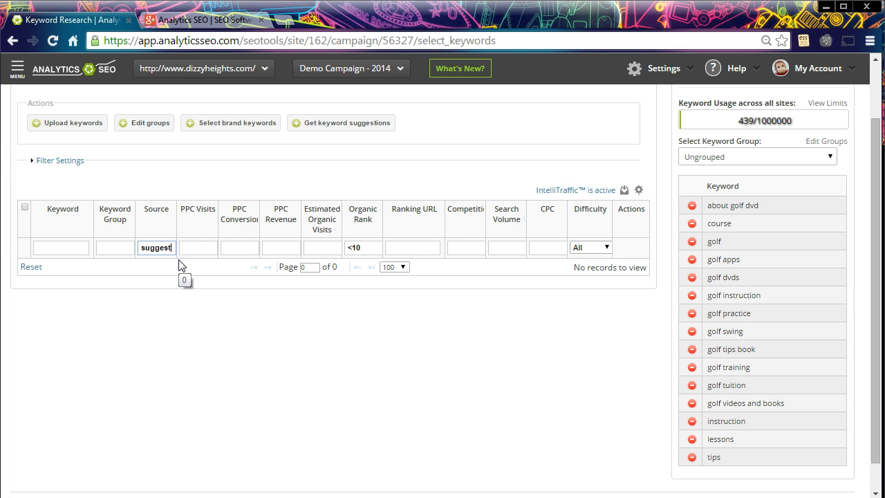
drag(382, 249, 313, 242)
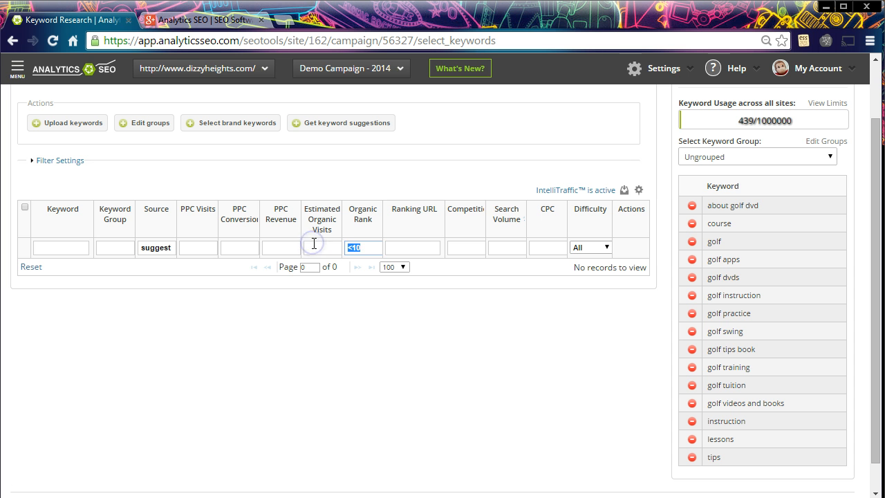
key(BackSpace)
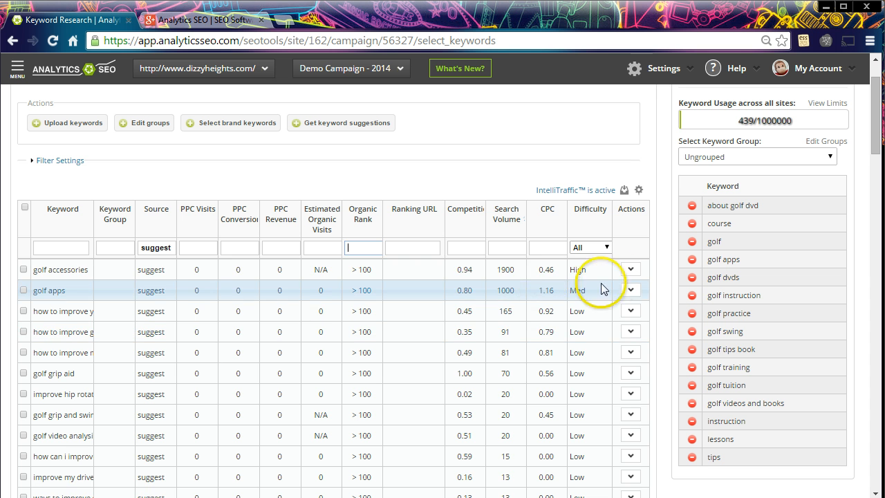
- Start monitoring the suggested keyword "golf accessories"
click(634, 269)
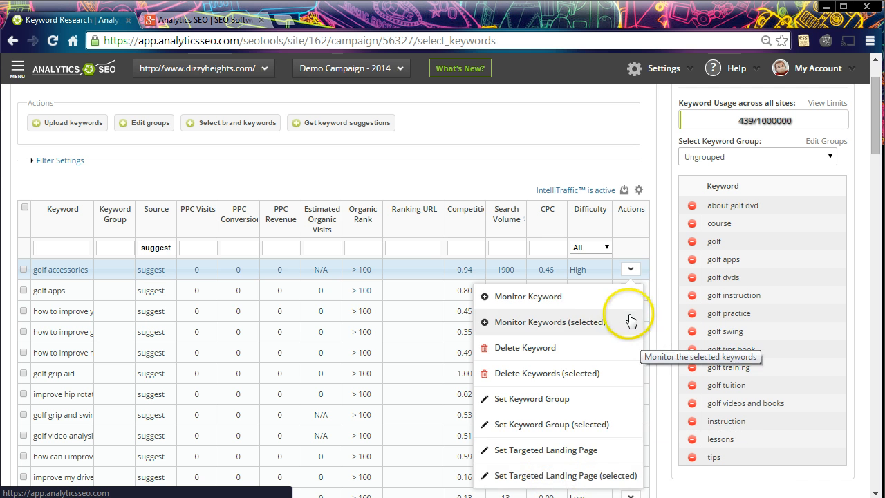
click(580, 302)
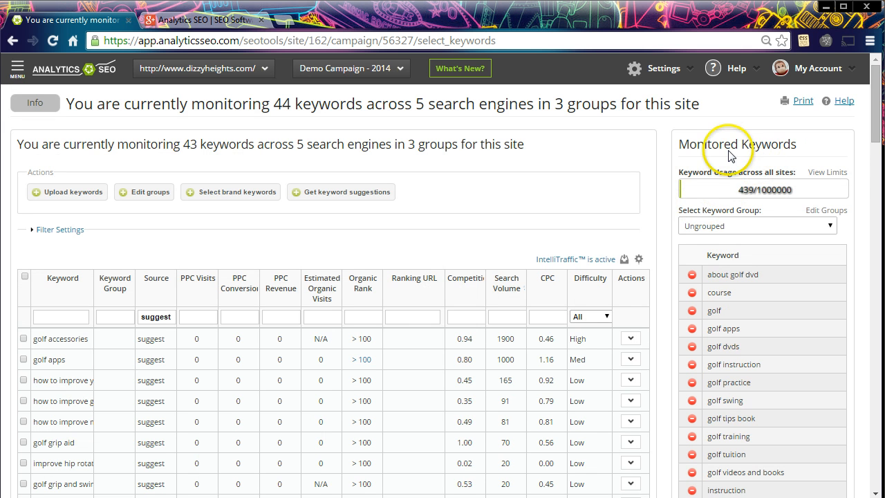
mouse_move(752, 194)
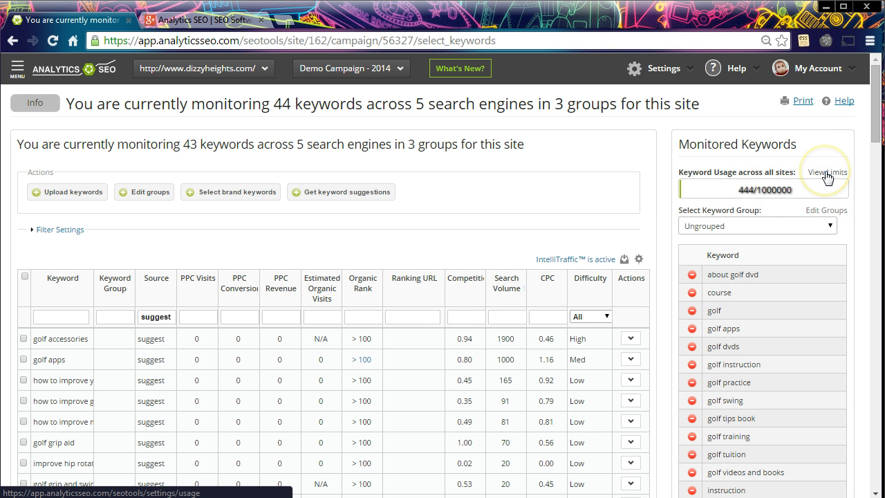
- Open the company's Usage settings and review the keyword, crawled page and backlink allocations for each site
click(681, 69)
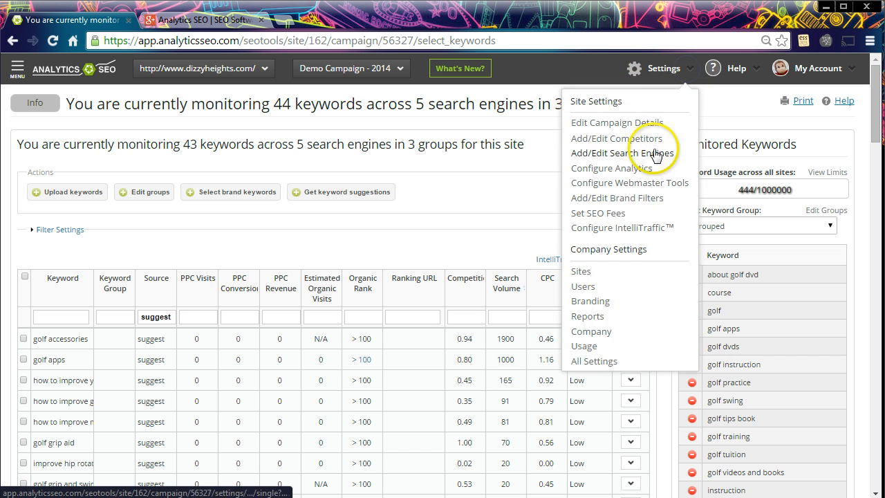
click(599, 346)
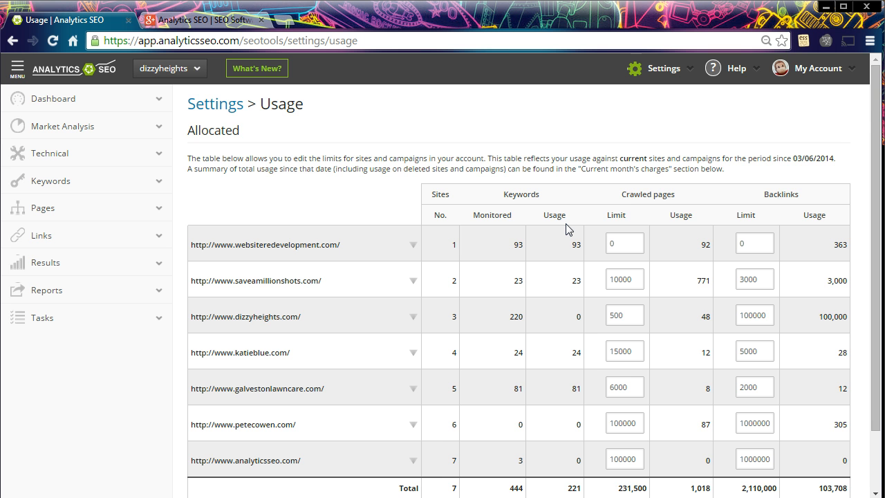
scroll(566, 223, down, 1)
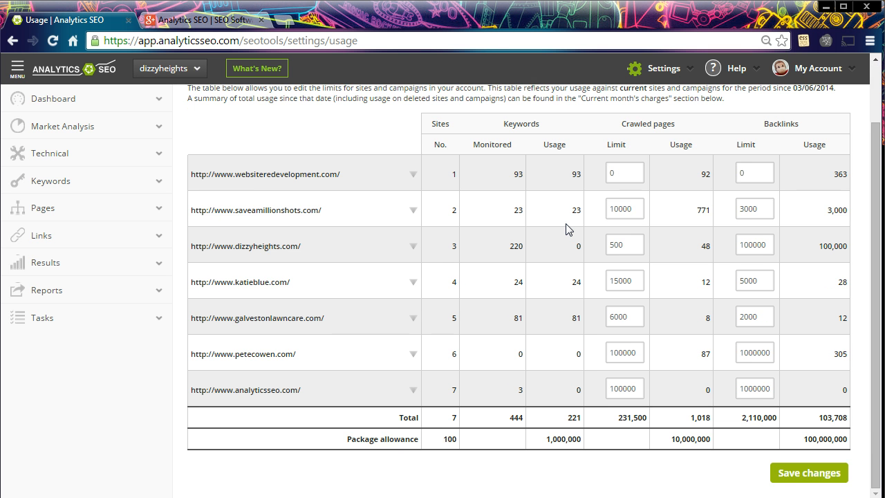
scroll(569, 230, up, 1)
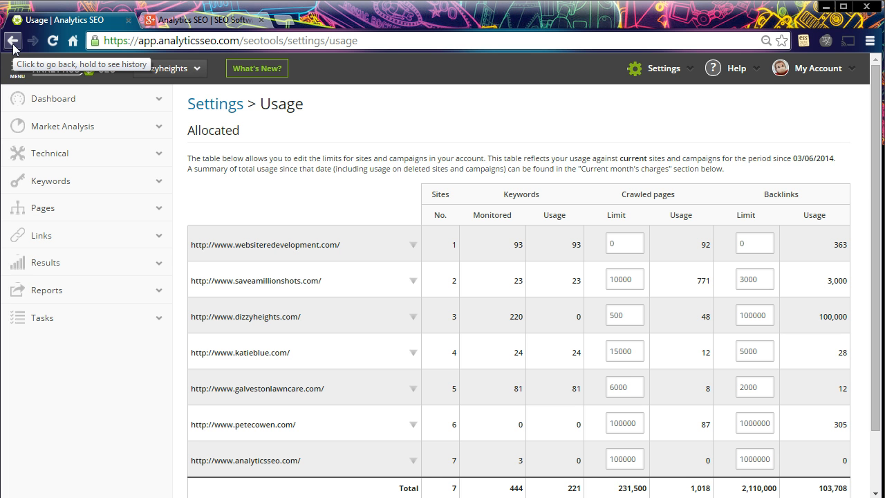
- Search the support Knowledge Base for "usage" and open the article "How is the Usage calculated?"
click(755, 71)
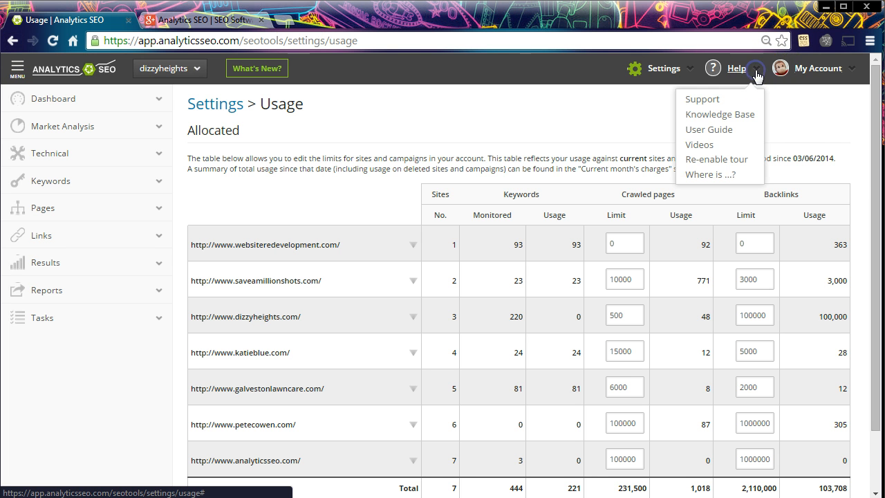
click(736, 101)
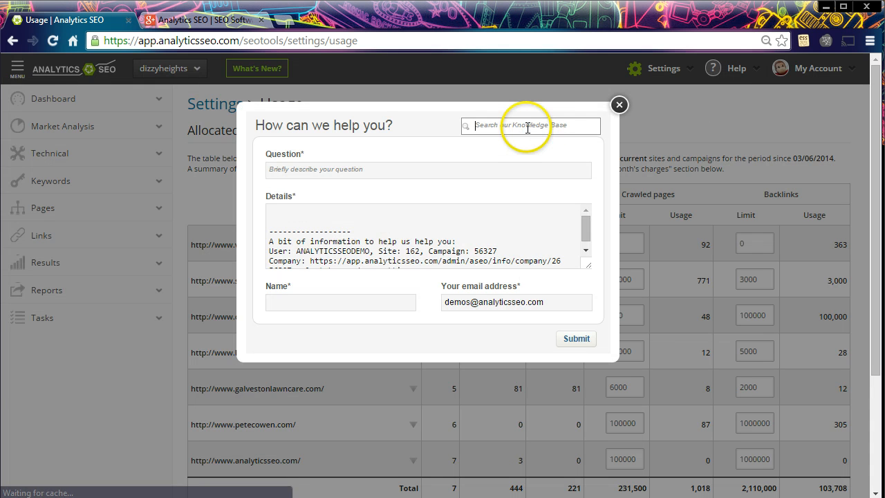
text(i)
key(BackSpace)
text(usag)
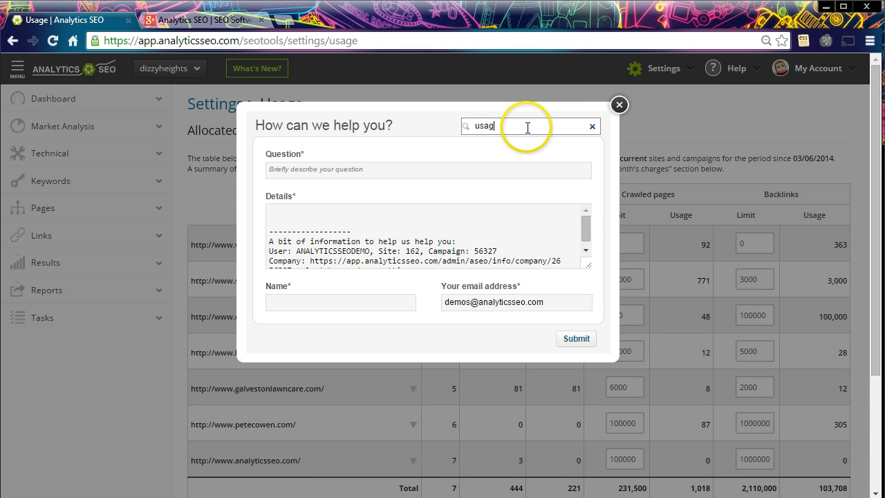
text(e)
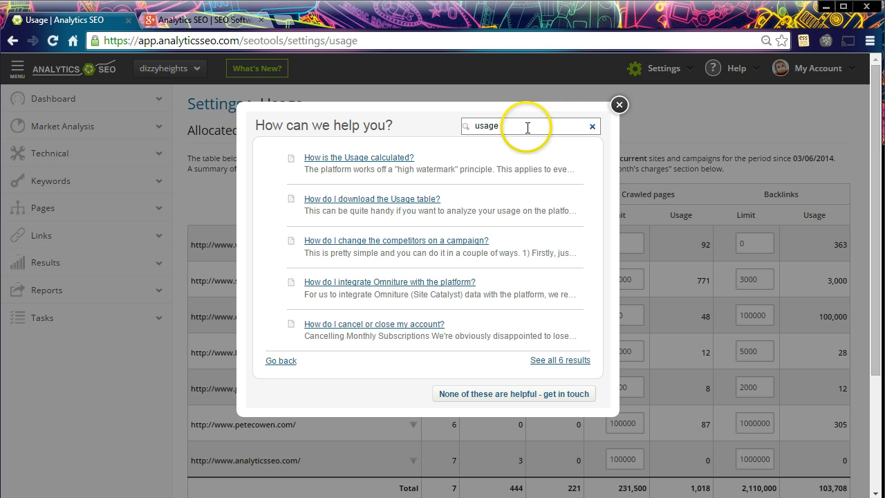
click(397, 160)
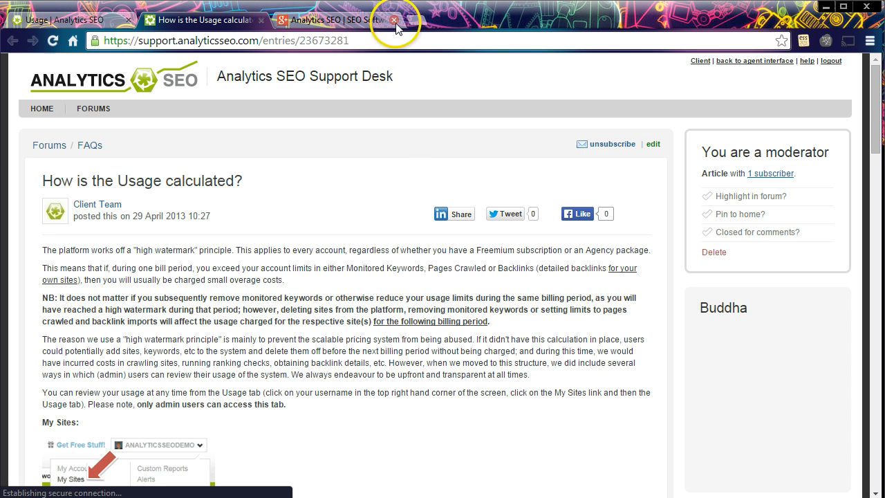
- Close the unneeded Analytics SEO browser tab and skim the article on how usage is calculated
click(395, 22)
scroll(315, 253, down, 2)
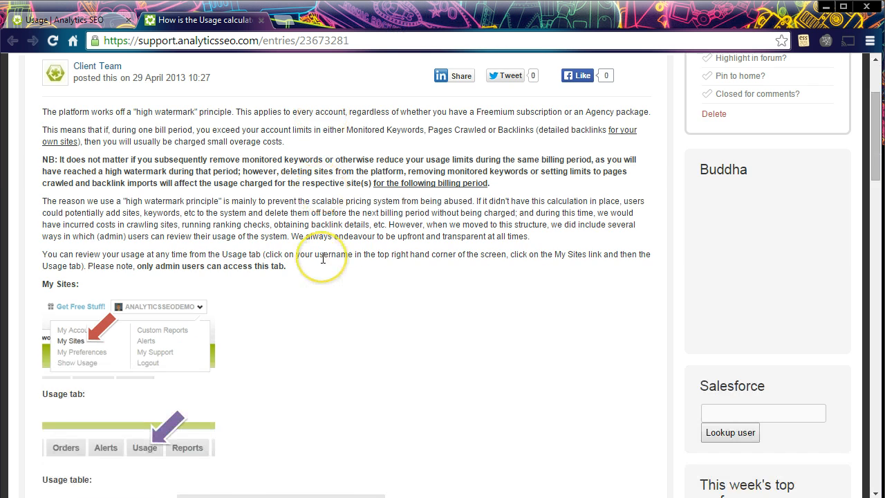
scroll(323, 258, down, 1)
scroll(322, 262, up, 5)
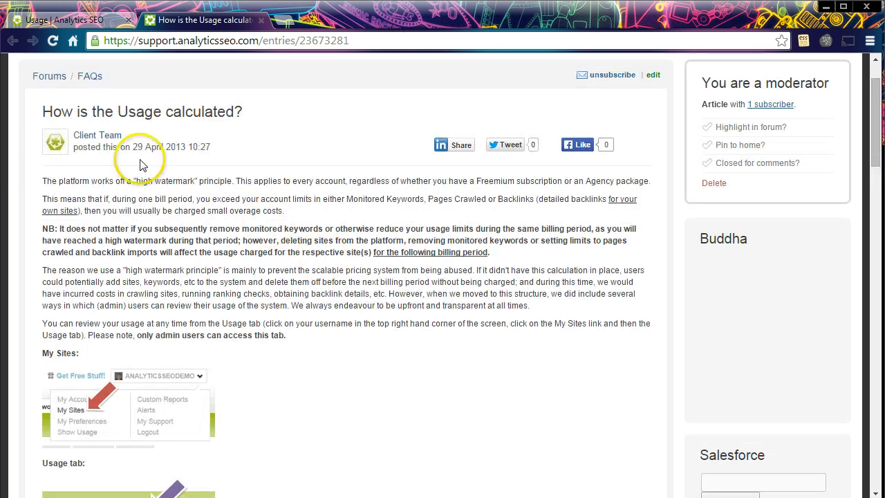
- Return to the Usage settings page and close the support dialog
click(46, 22)
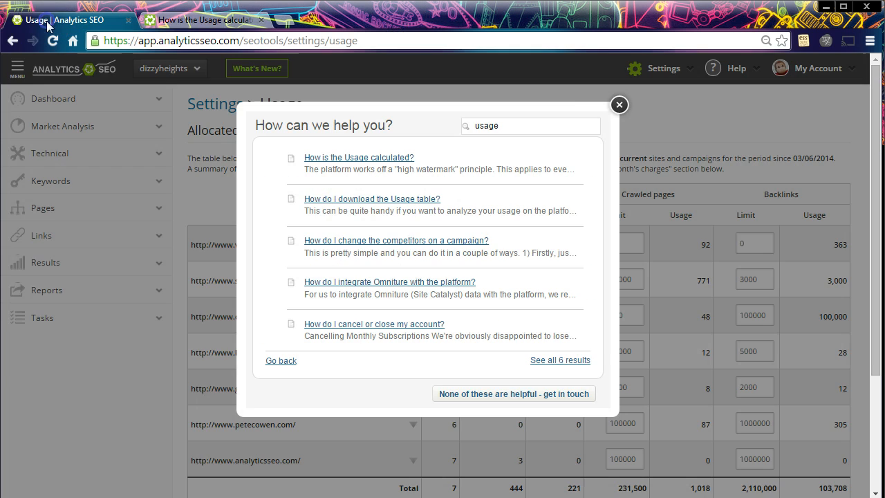
click(619, 104)
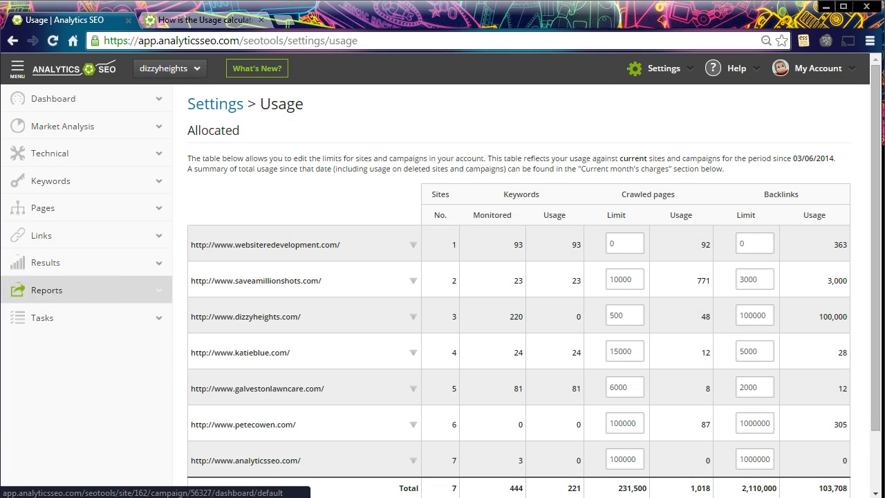
click(69, 290)
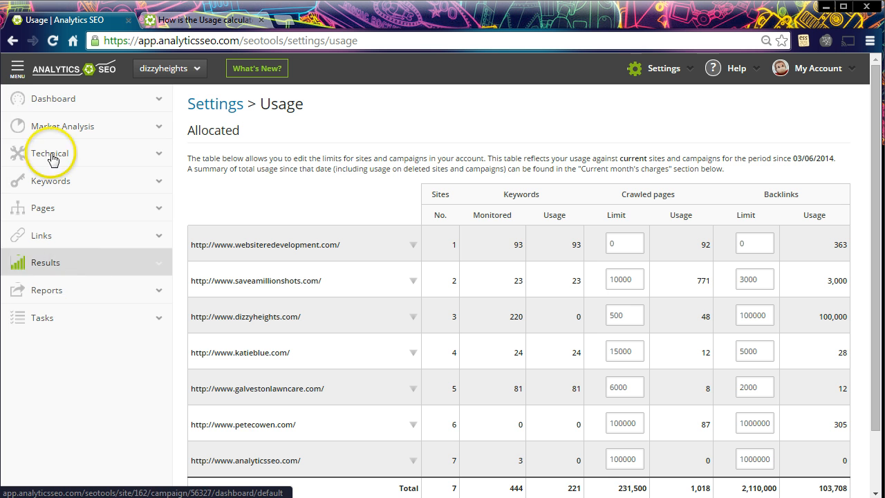
click(16, 71)
click(15, 72)
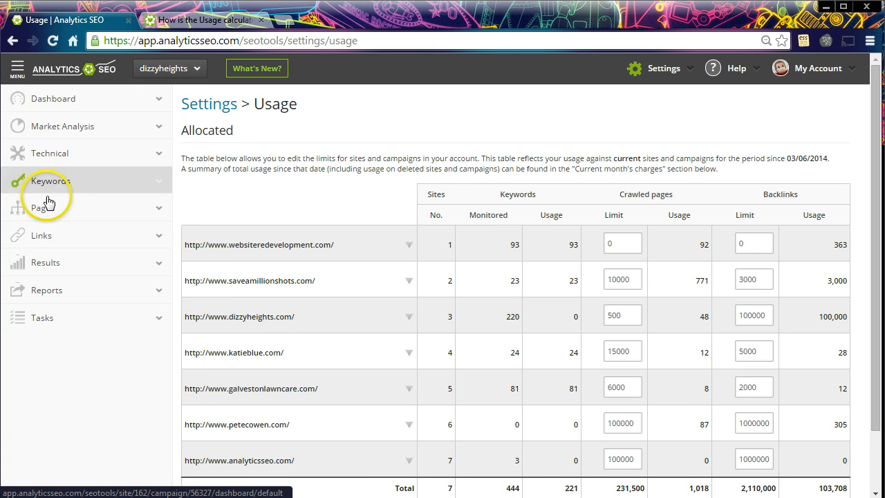
click(60, 130)
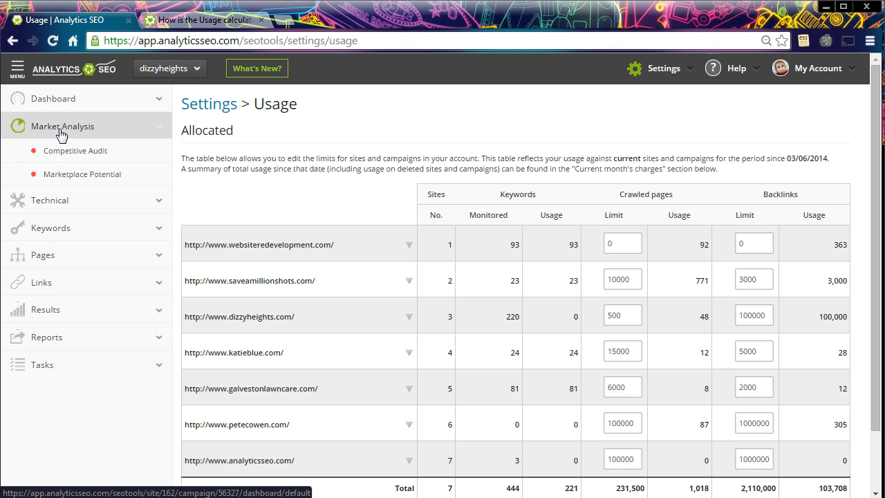
click(63, 155)
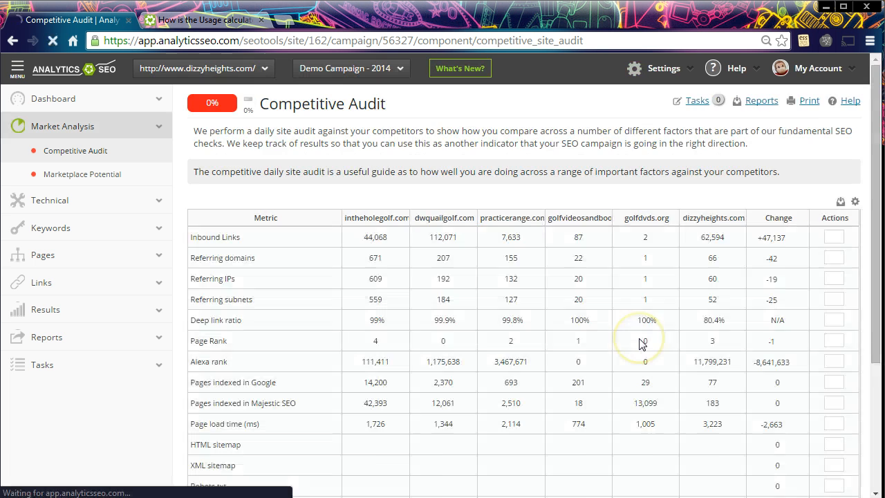
scroll(643, 343, down, 3)
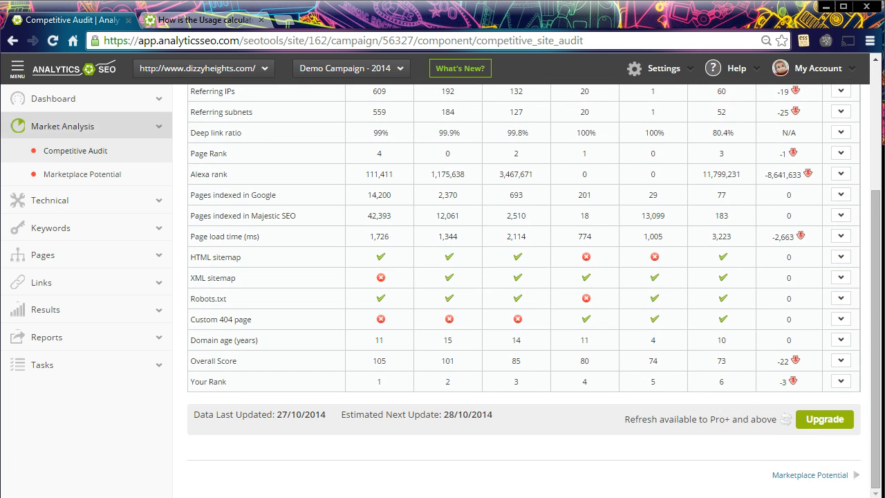
- Review the ranked sites in the Marketplace Potential report, then open the Site Audit page
click(830, 477)
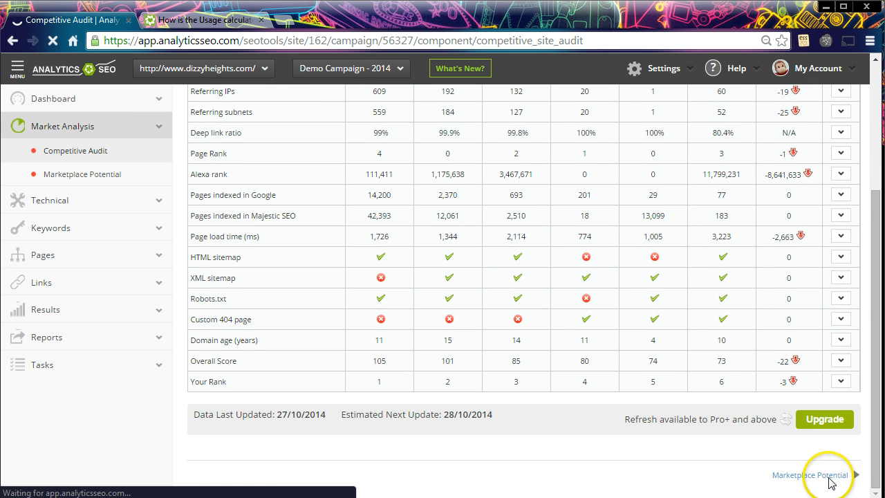
scroll(792, 401, down, 2)
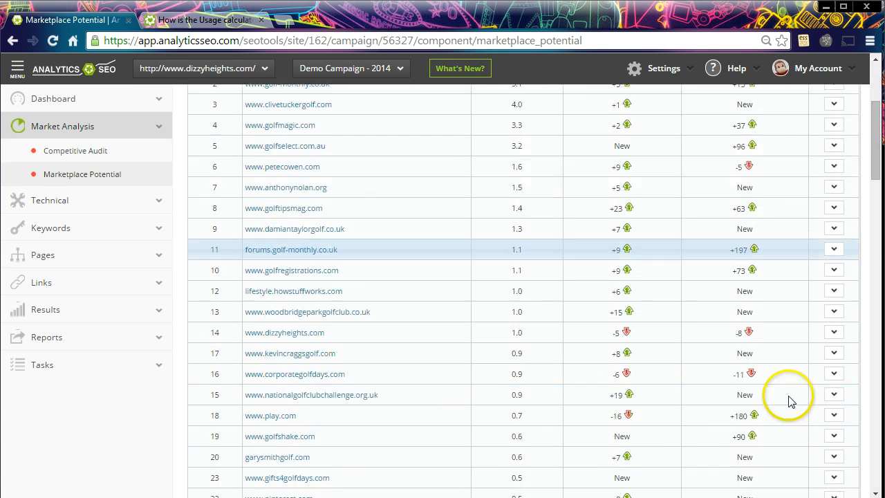
scroll(791, 400, down, 20)
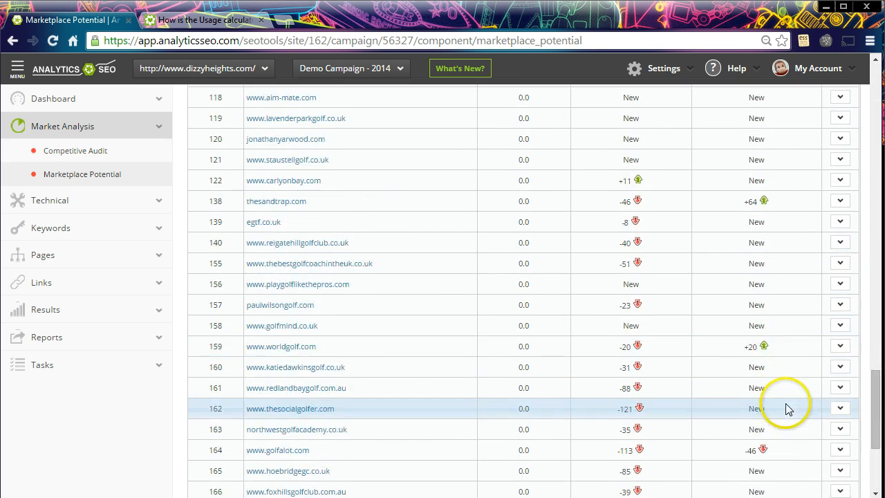
scroll(788, 408, down, 3)
click(830, 475)
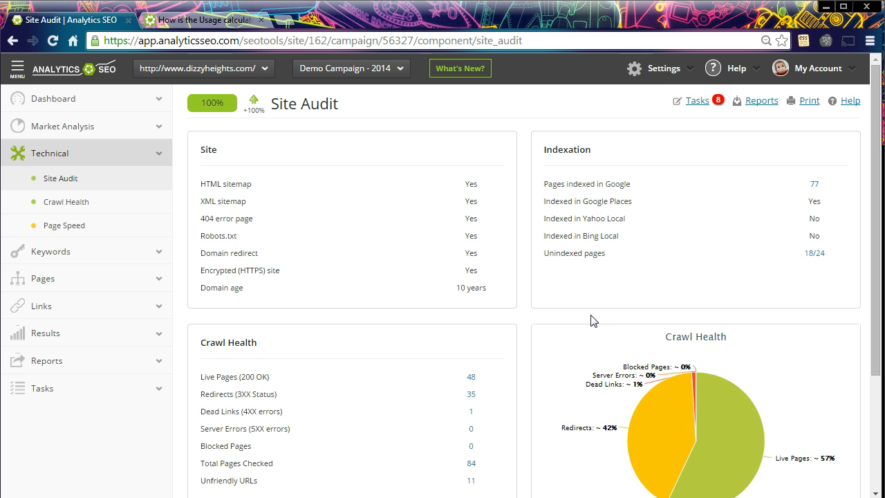
- Try out the Site Audit export options with Sample Custom report as the report, and close them without exporting
click(748, 105)
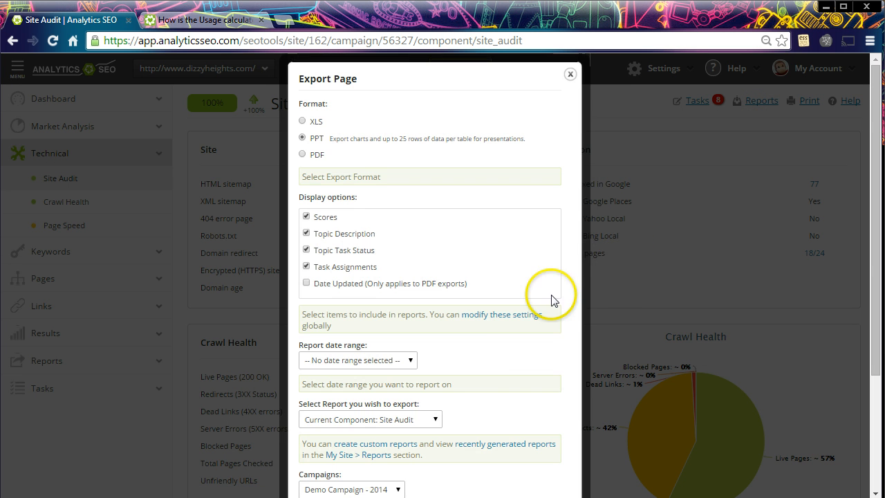
click(428, 419)
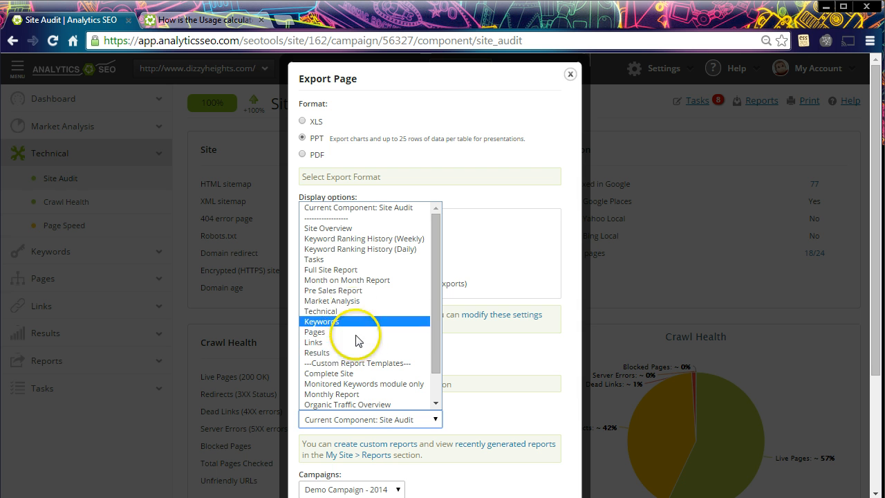
click(436, 403)
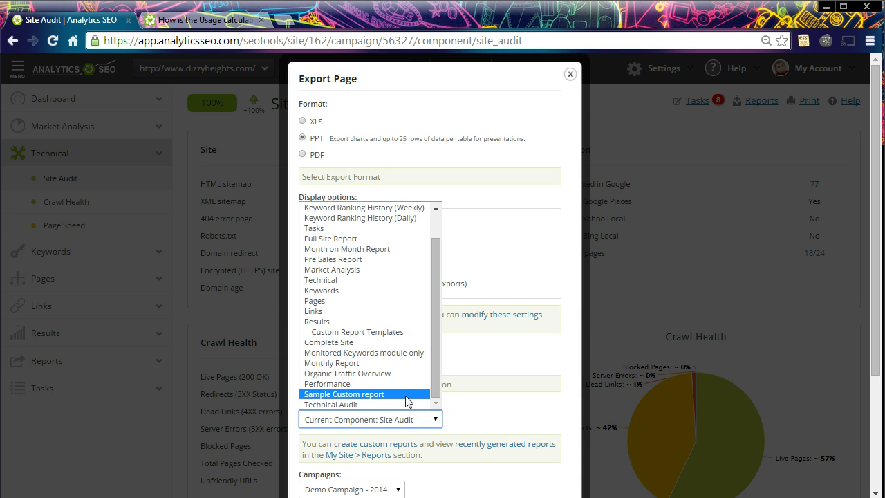
click(408, 394)
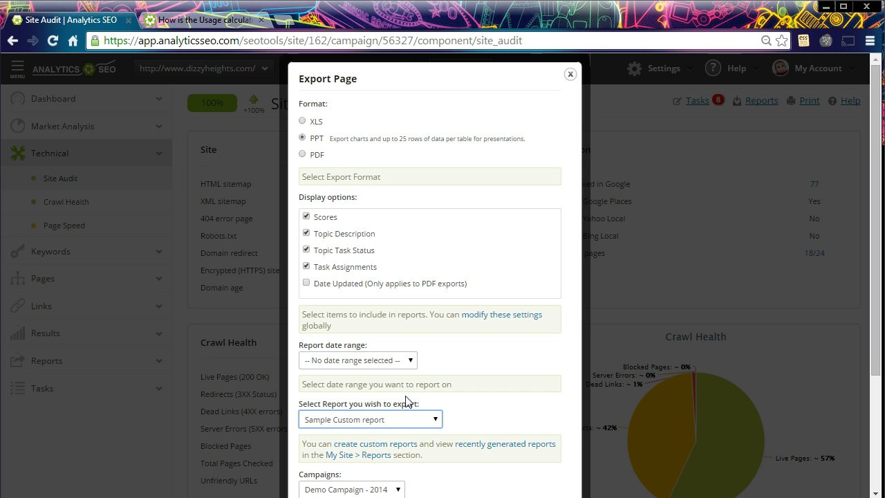
click(570, 74)
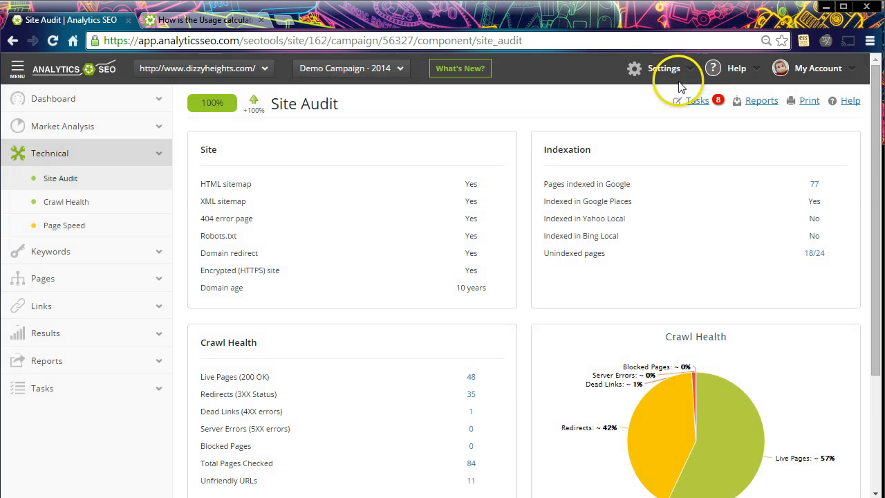
- Open the company Reports settings and look over the custom report templates and scheduled reports
click(690, 75)
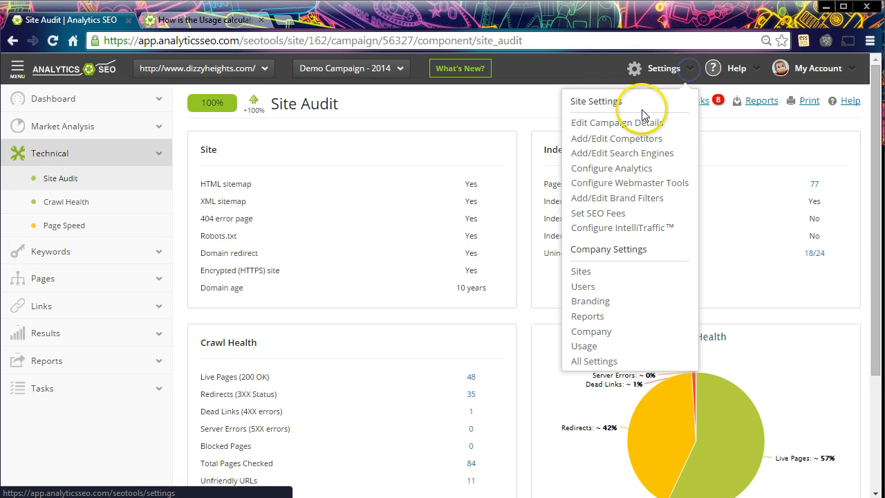
click(598, 319)
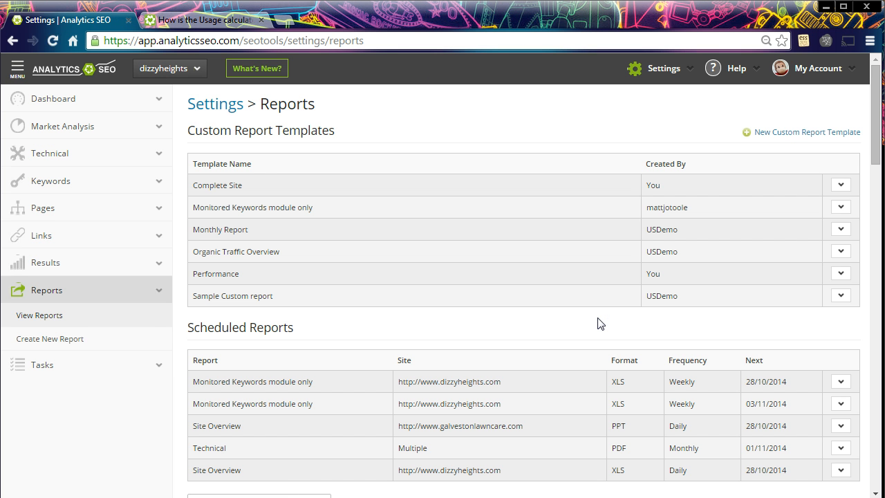
click(609, 201)
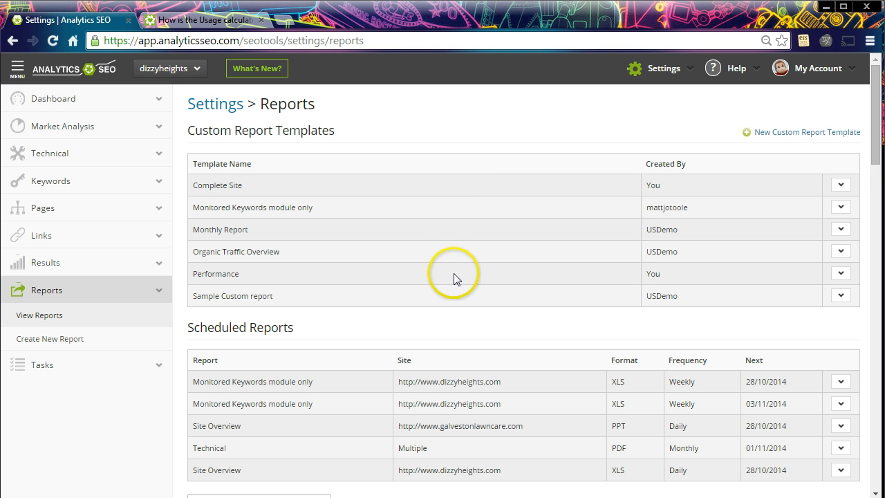
scroll(454, 276, down, 1)
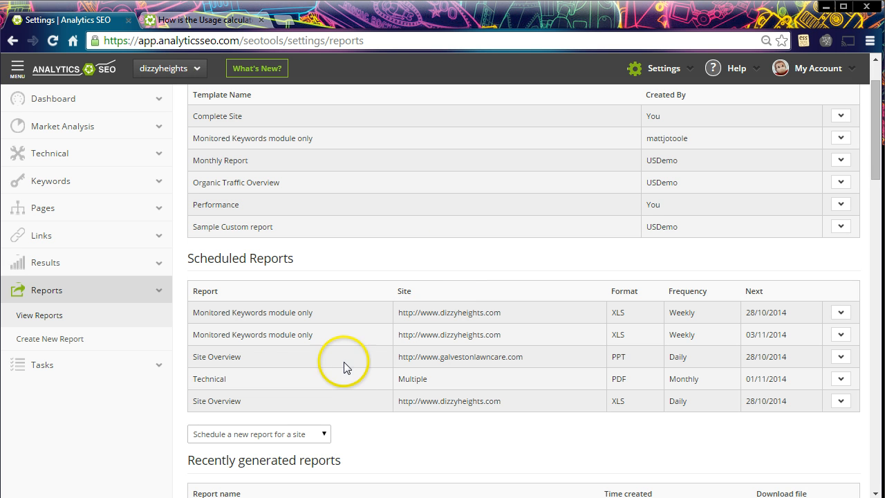
- Try scheduling a Keyword Ranking History (Weekly) report with the Last month date range, and close the form without saving
click(322, 433)
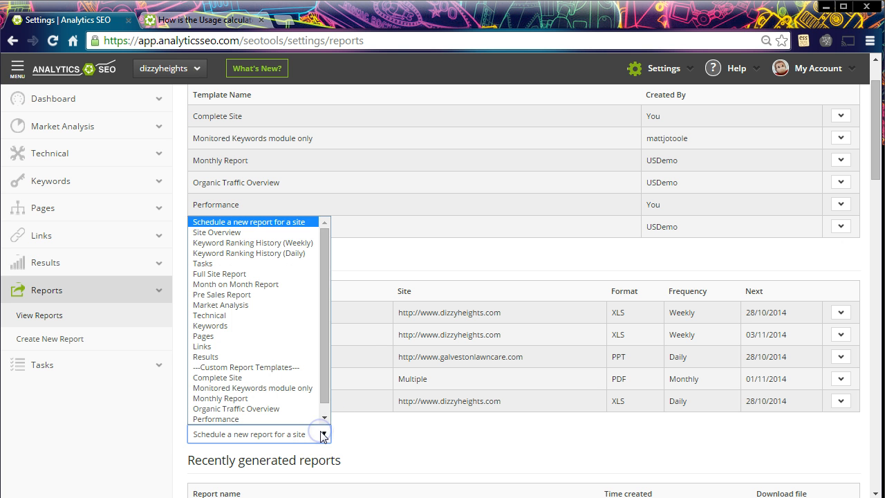
click(288, 246)
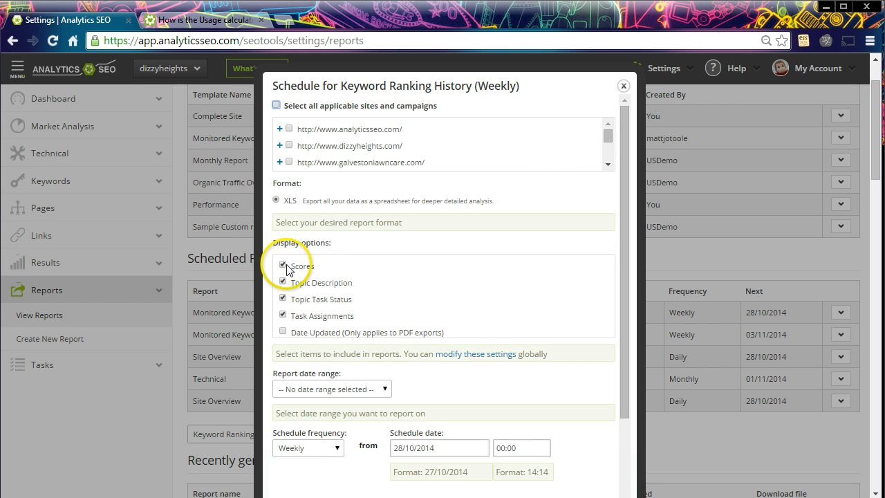
click(363, 392)
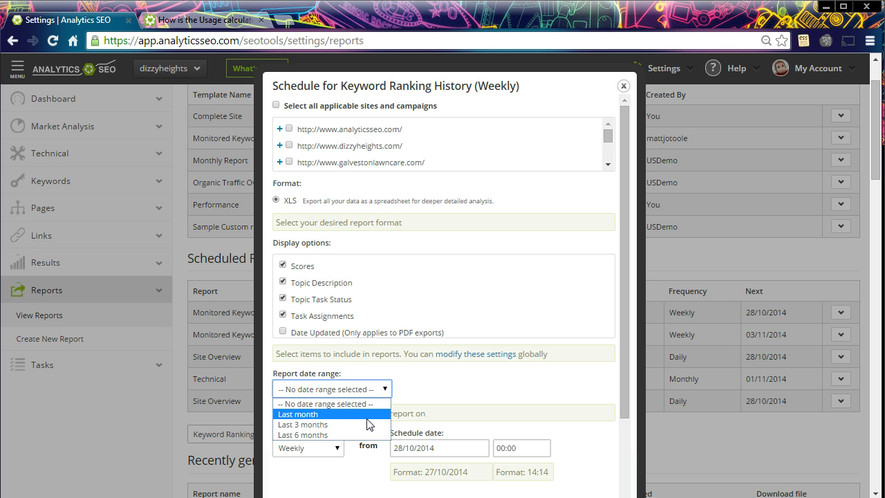
click(367, 418)
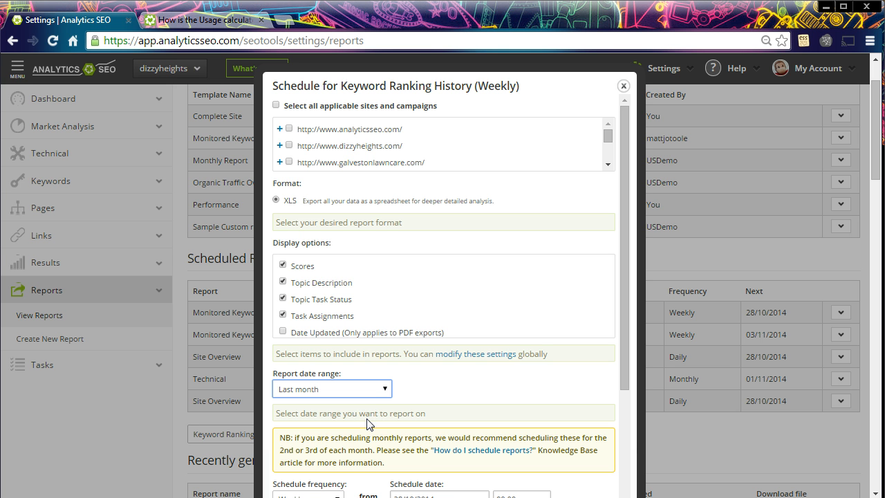
click(281, 448)
click(623, 86)
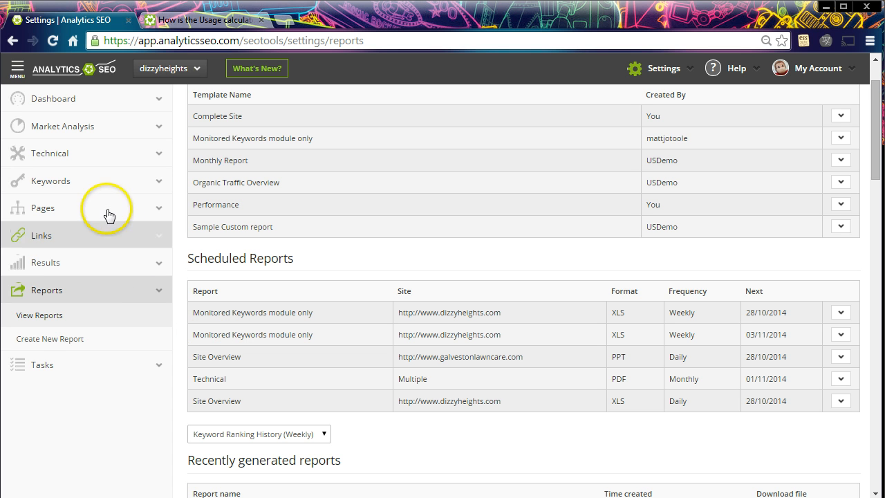
- Open the Keyword Rankings page and export the monitored keywords table to CSV
click(93, 184)
click(95, 202)
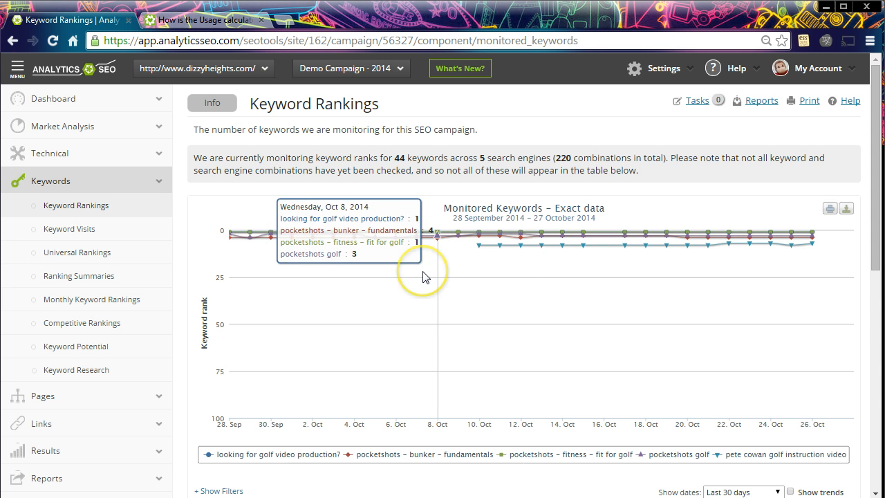
scroll(602, 307, down, 4)
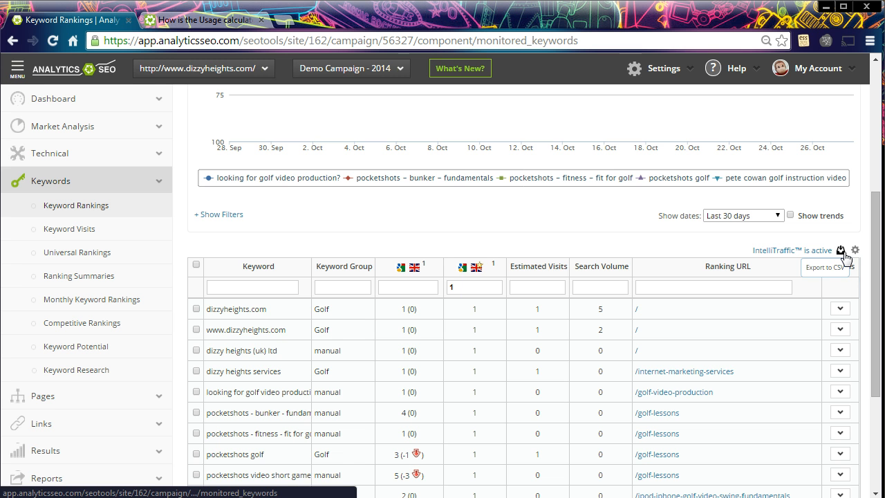
click(842, 253)
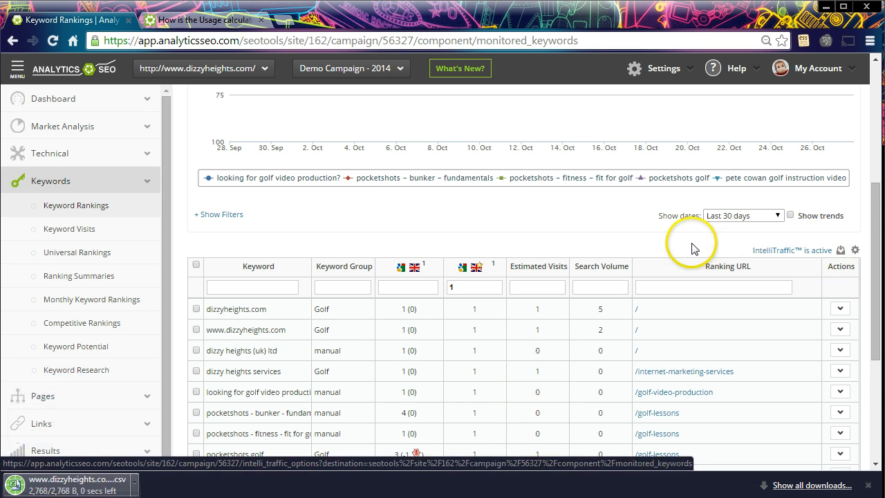
- Download the Monitored Keywords chart as a PNG image and dismiss the browser's download bar
scroll(691, 239, up, 4)
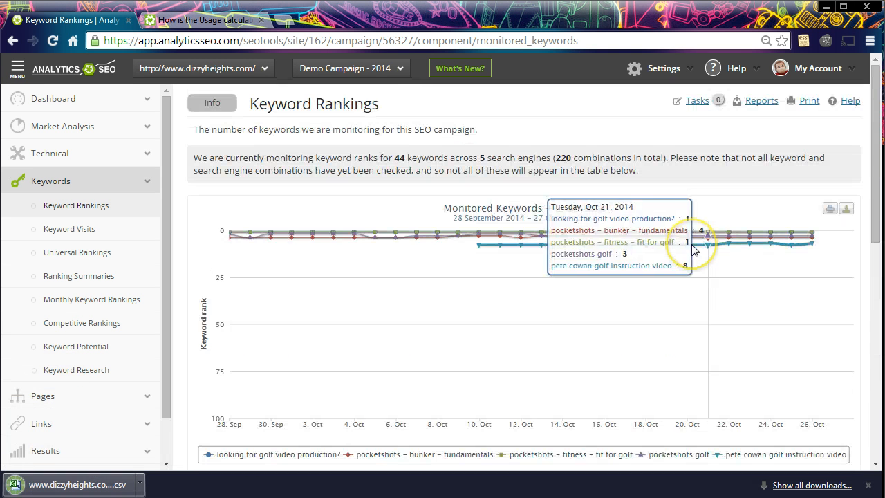
click(847, 208)
click(842, 227)
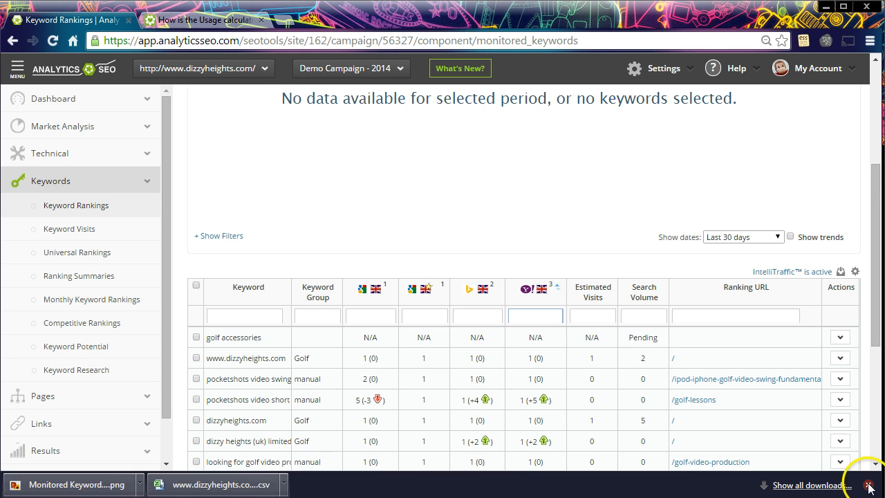
click(867, 484)
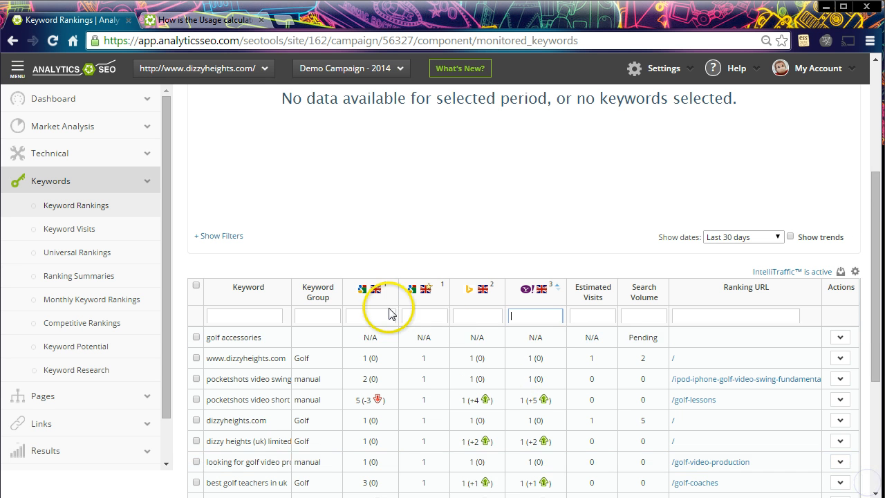
- Filter the keyword table to Yahoo UK rankings >10 and Google UK rankings <10
text(>)
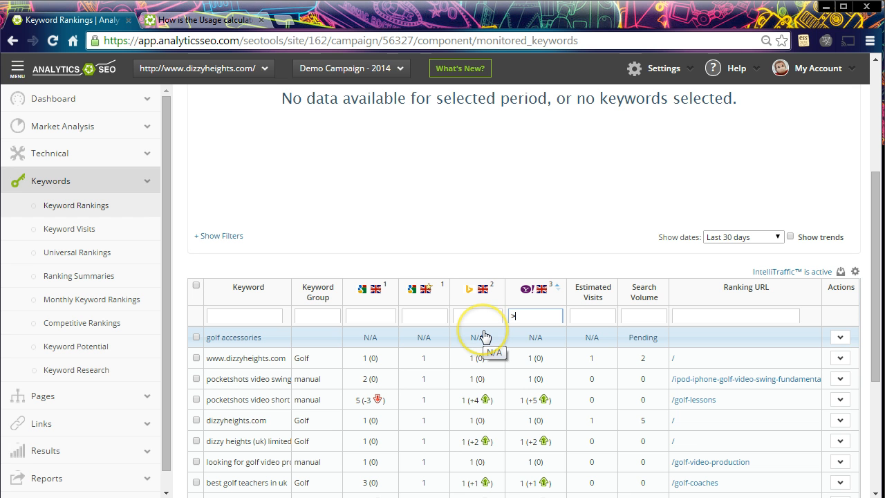
text(10)
click(388, 318)
text(<)
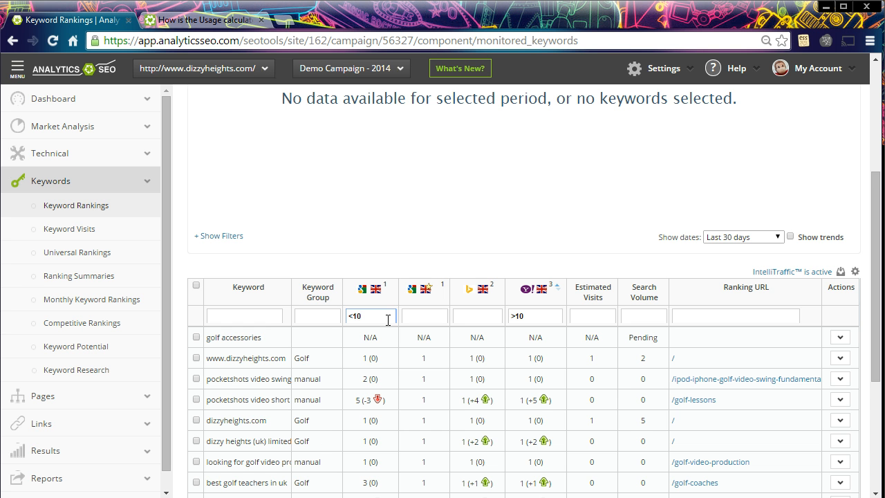
text(10)
key(Return)
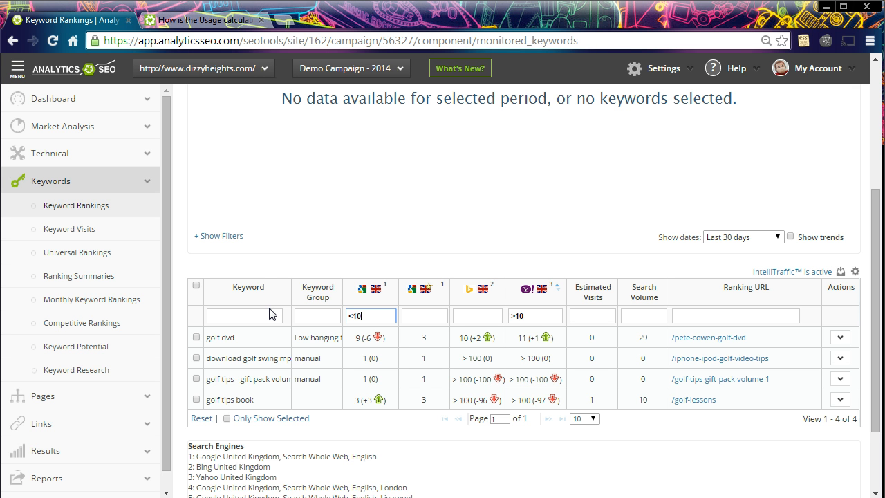
- Export the filtered keyword table to CSV and open the file in Excel, moving its window fully into view
click(839, 276)
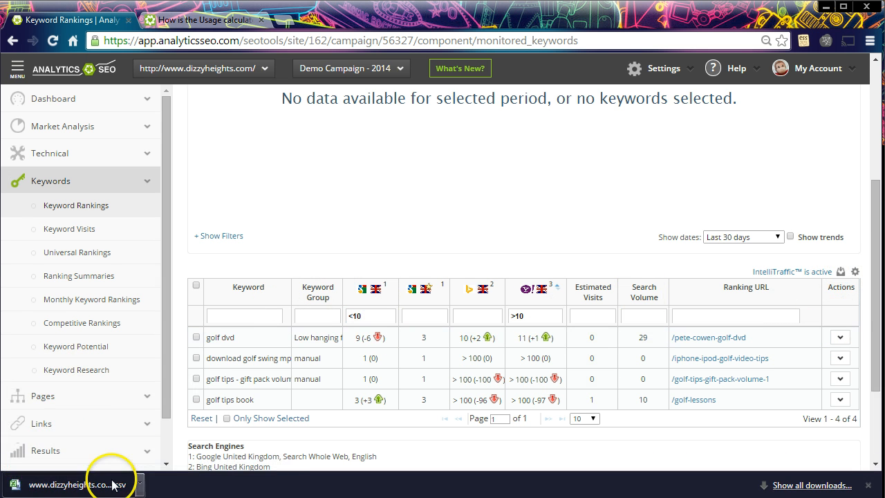
click(114, 485)
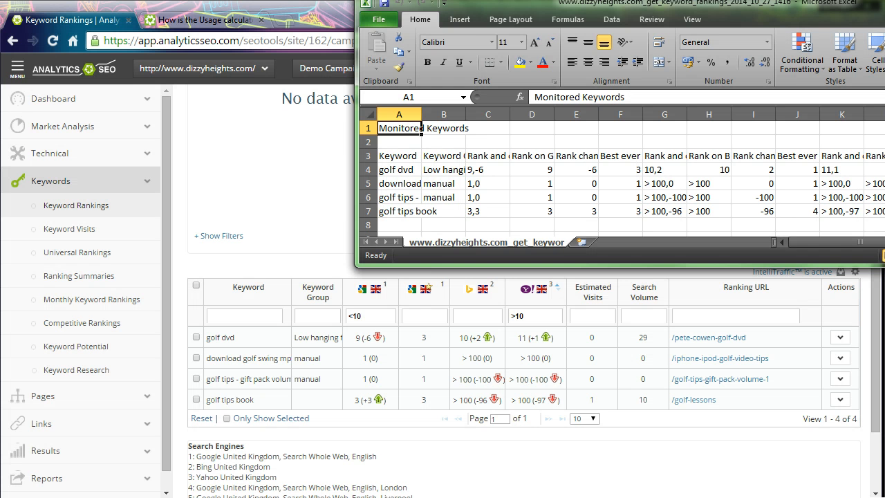
drag(761, 3, 587, 20)
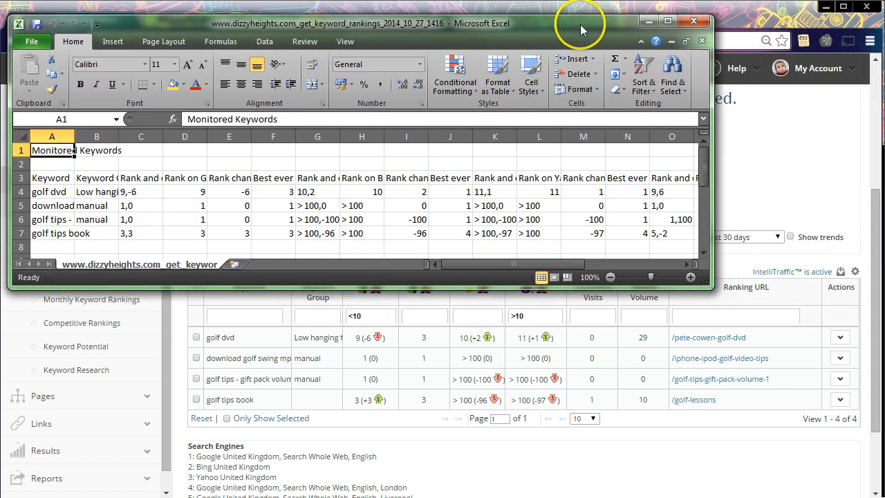
- Autofit all columns of the exported keyword rankings sheet, inspect the data and minimize Excel to return to the browser
click(22, 136)
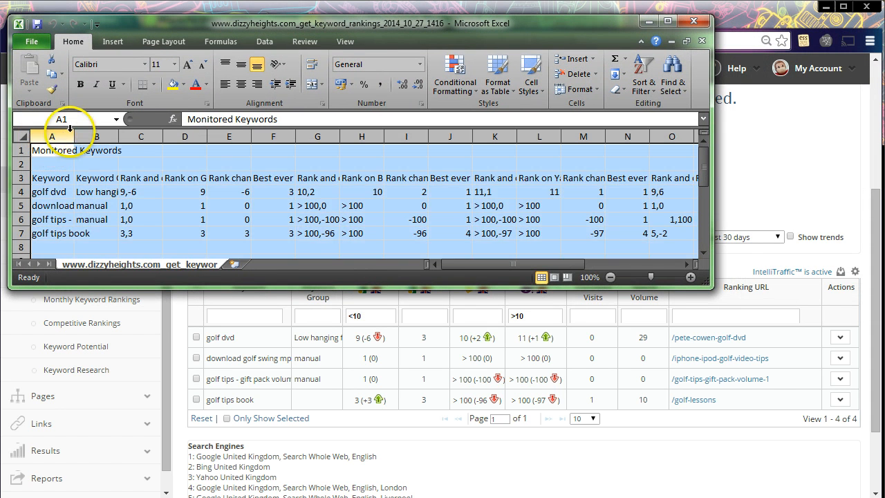
double_click(74, 136)
click(219, 192)
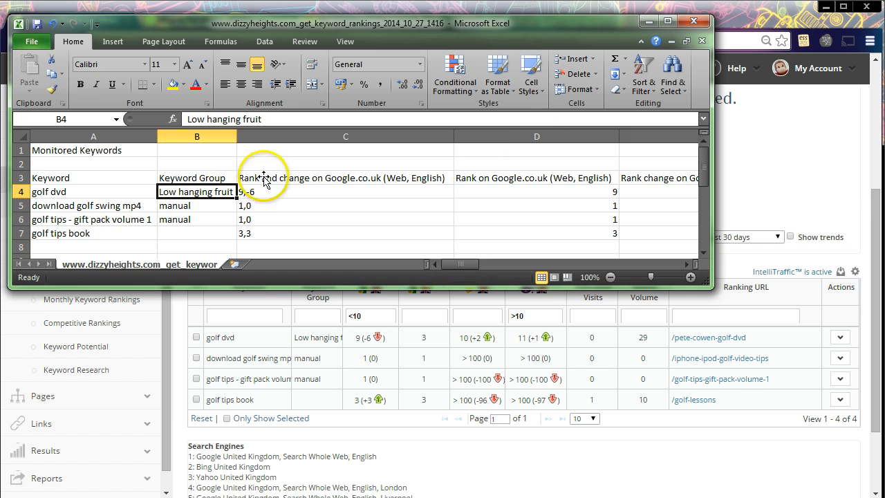
click(651, 20)
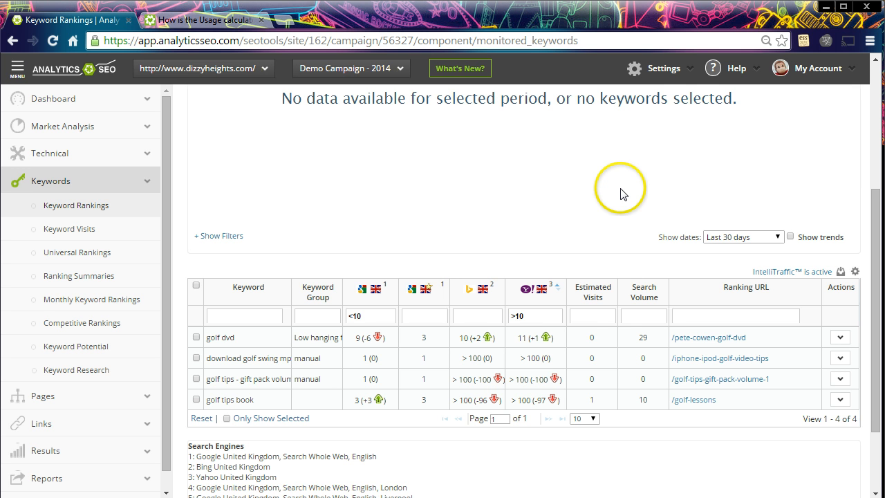
- Show the tasks for Keyword Rankings, then open the Technical Site Audit page and show its tasks
scroll(620, 192, up, 4)
click(697, 104)
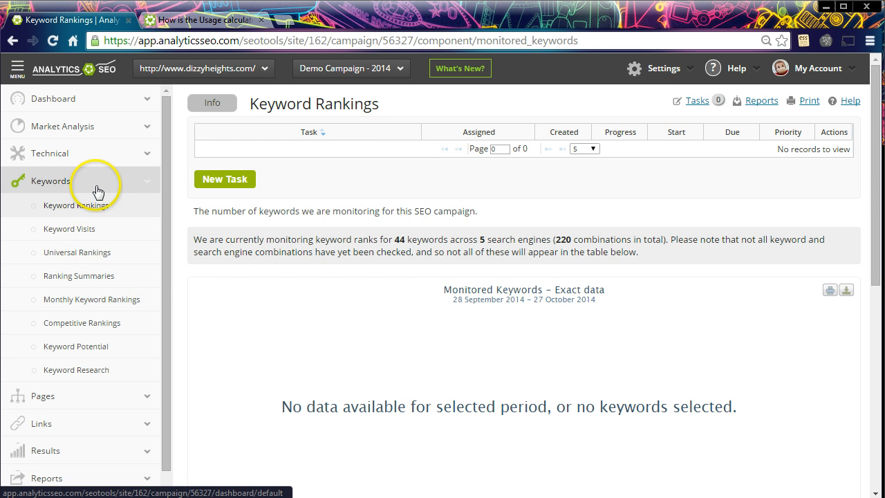
click(74, 142)
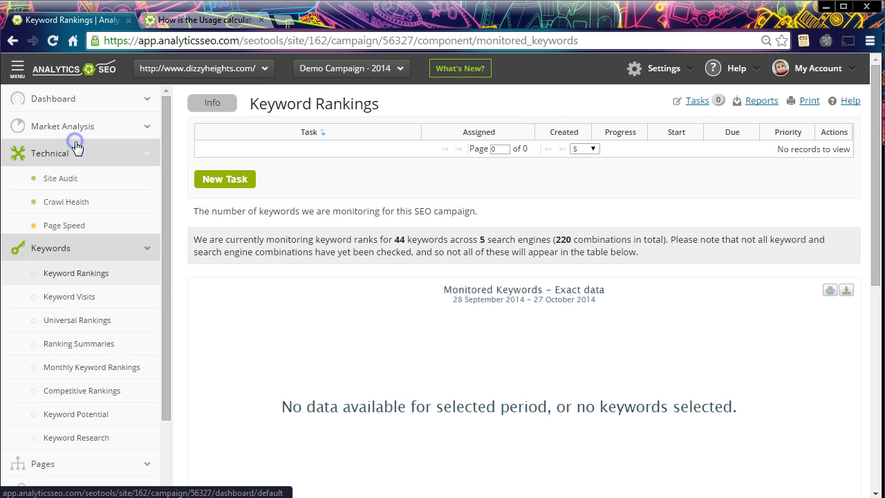
click(73, 179)
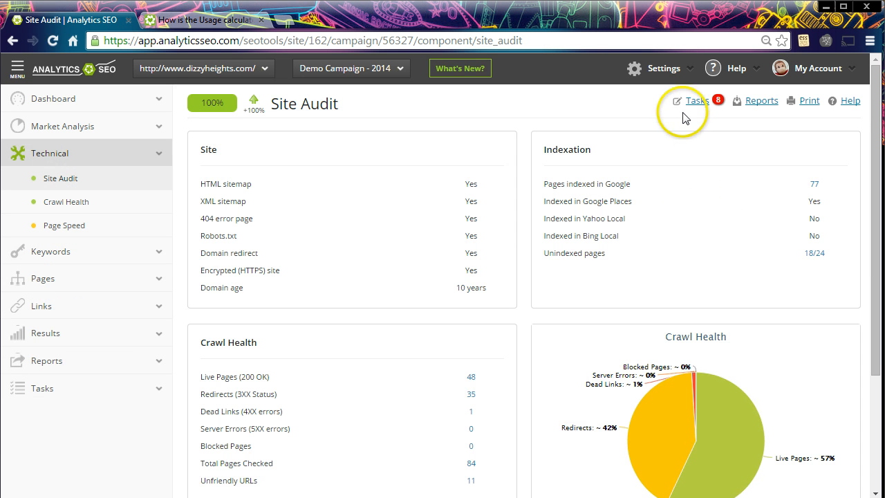
click(689, 101)
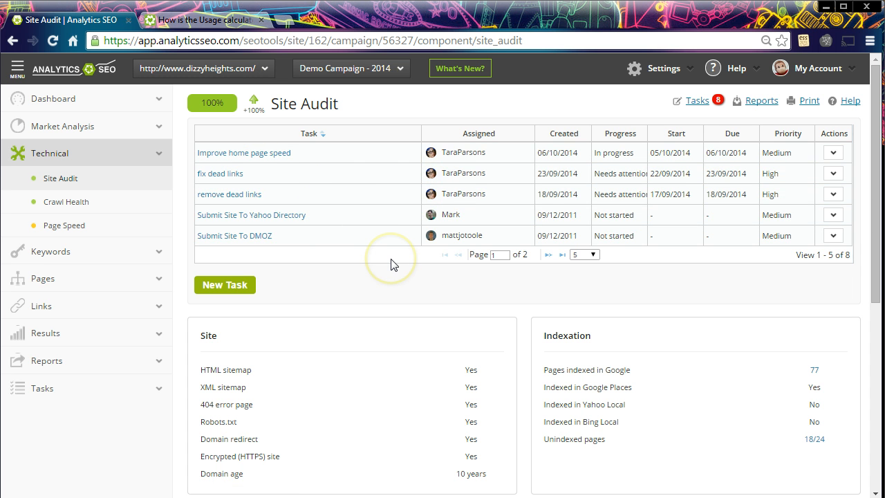
- Delete the Submit Site To Yahoo Directory task from the Site Audit tasks and confirm the deletion
click(833, 215)
click(814, 267)
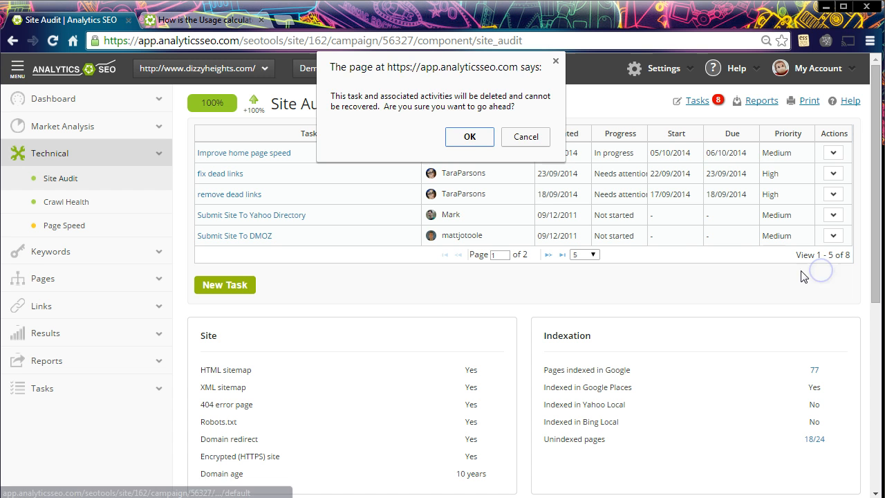
click(459, 138)
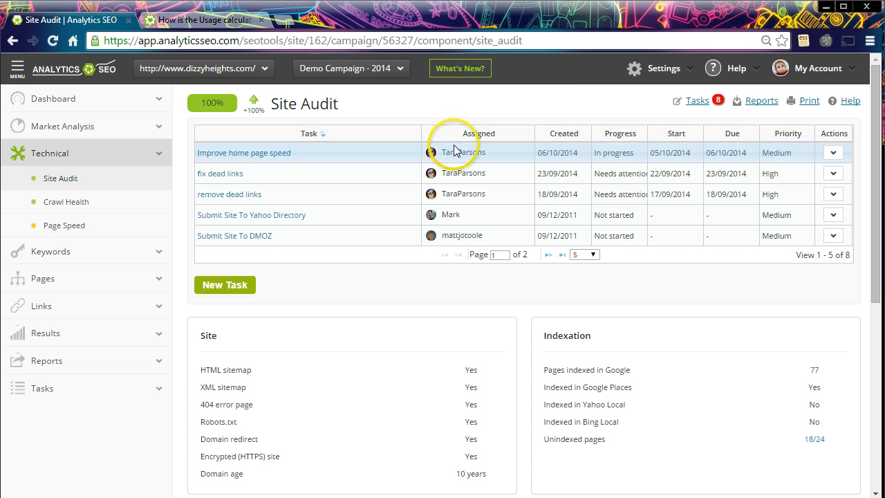
- Start a new Site Audit task titled "Sample task" and assign it to the first team member listed after Unassigned
click(211, 285)
click(239, 321)
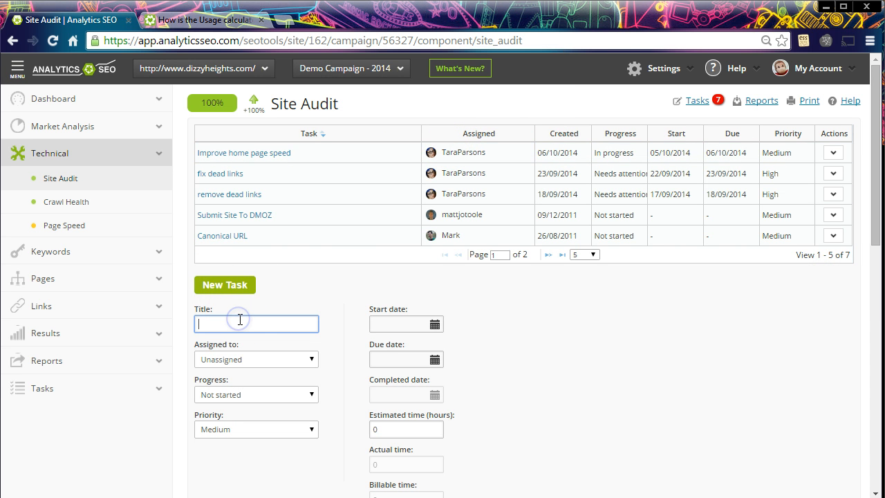
text(Sample task)
key(Tab)
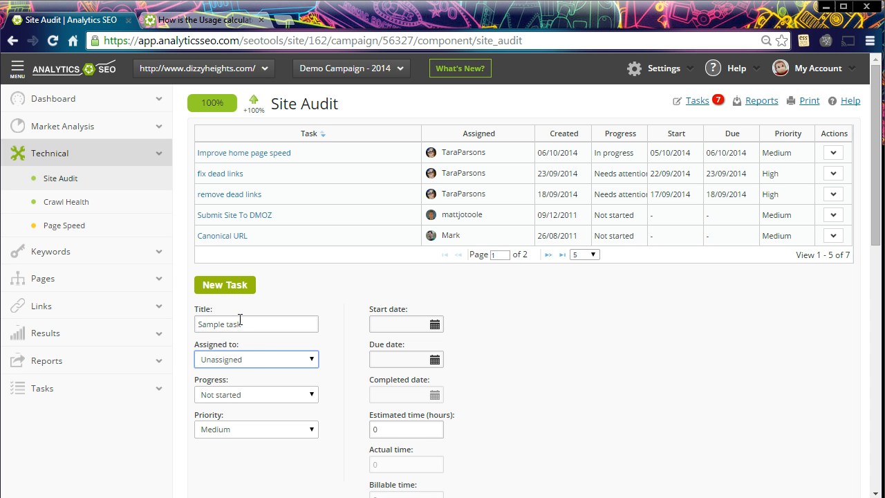
click(246, 358)
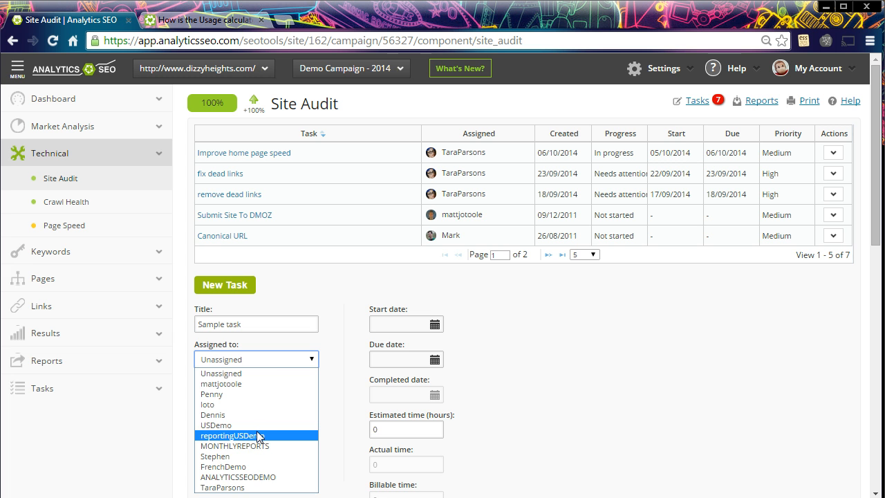
click(250, 384)
- Set the new task's priority to Low and its progress to In progress
click(278, 446)
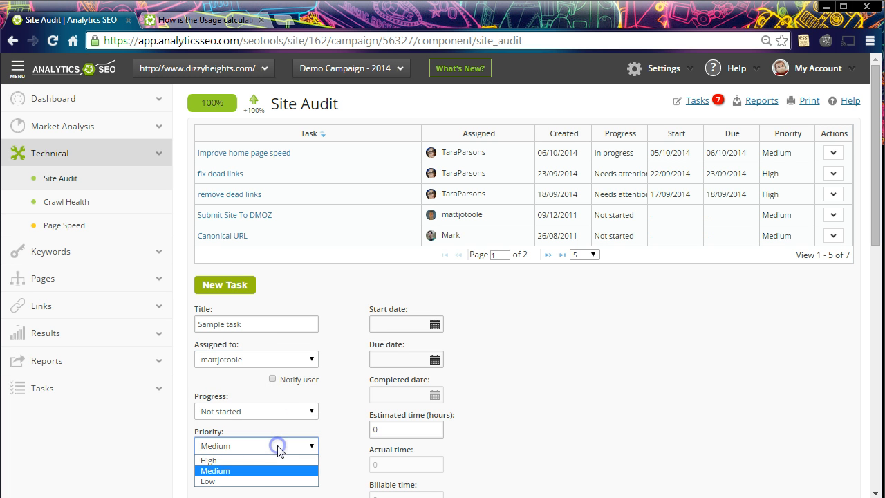
click(293, 481)
click(301, 415)
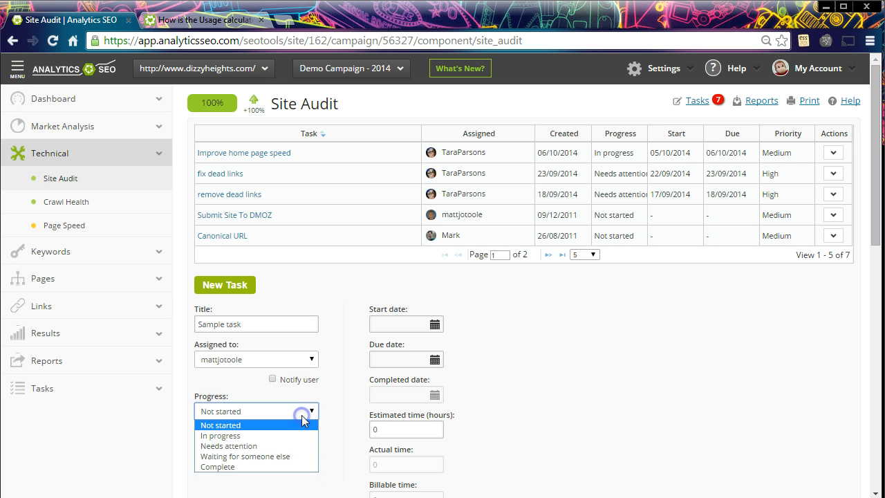
click(302, 436)
click(541, 379)
- Set the task's start date to 27/10/2014 and its due date to 29/10/2014, and save the task
scroll(518, 370, down, 2)
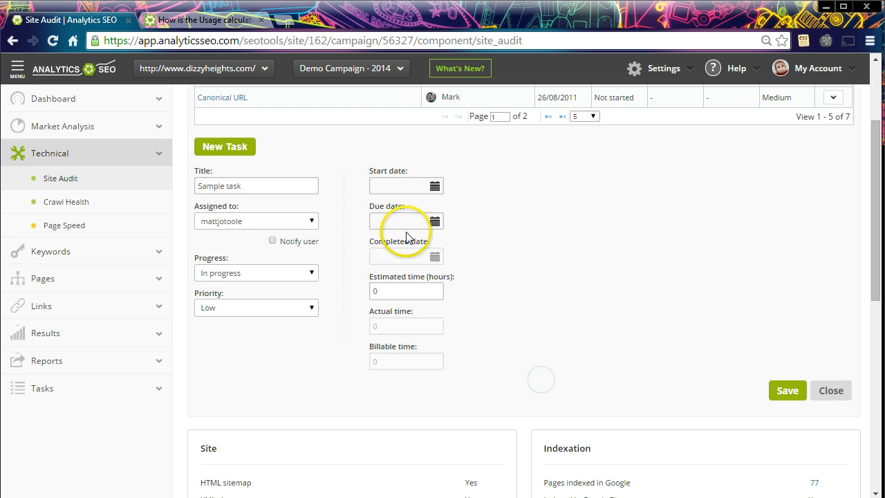
click(377, 186)
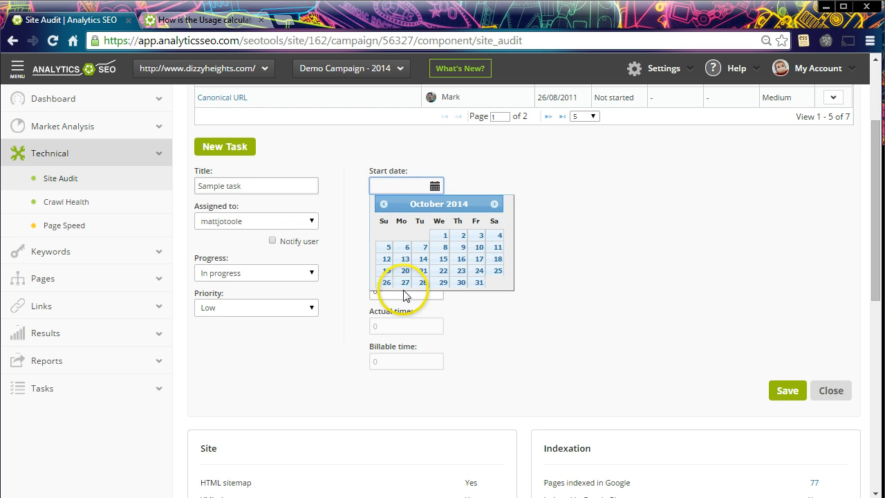
click(406, 282)
click(400, 221)
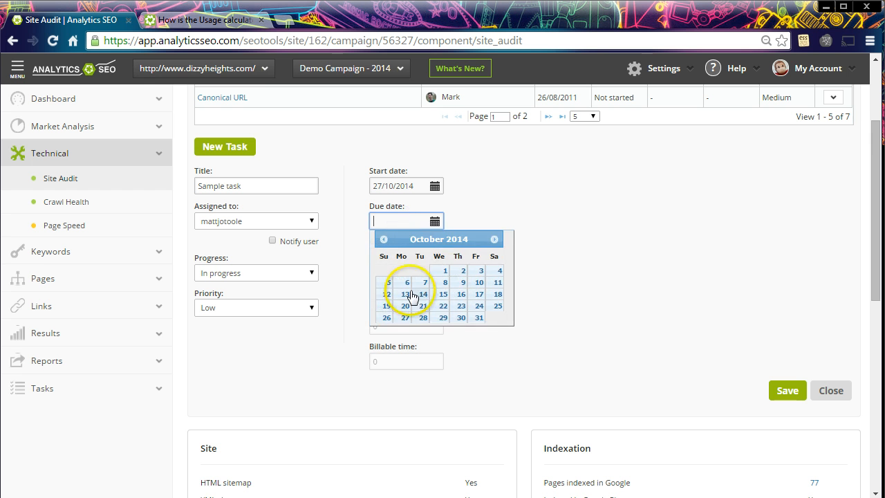
click(441, 317)
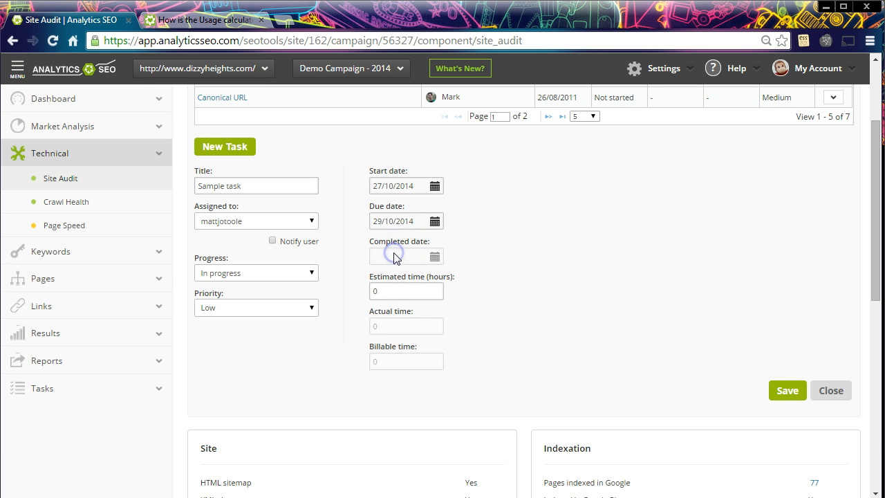
click(787, 392)
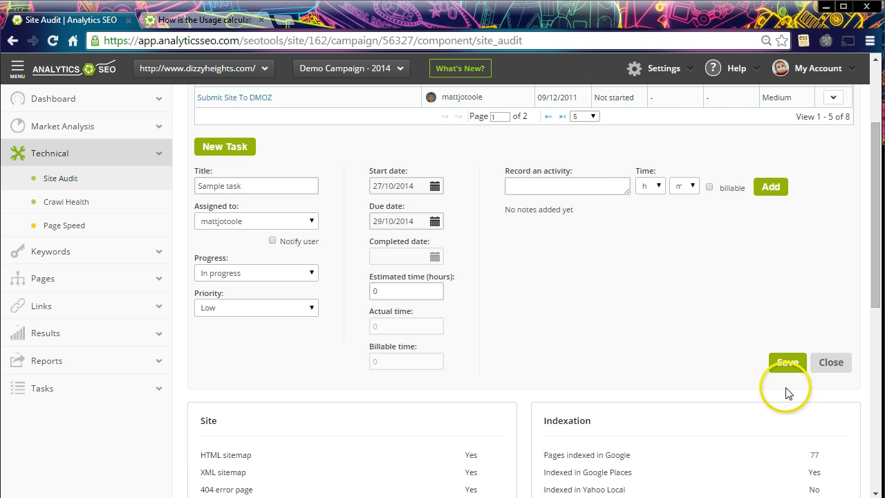
scroll(709, 300, up, 2)
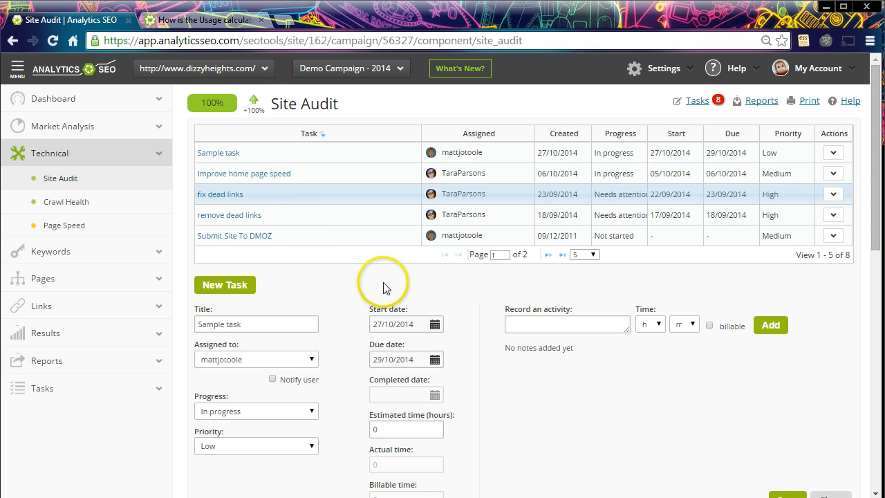
- Record the activity "Some sample notes to demonstrate functionality." with 15 minutes on the Sample task and save it
scroll(433, 359, down, 1)
click(586, 256)
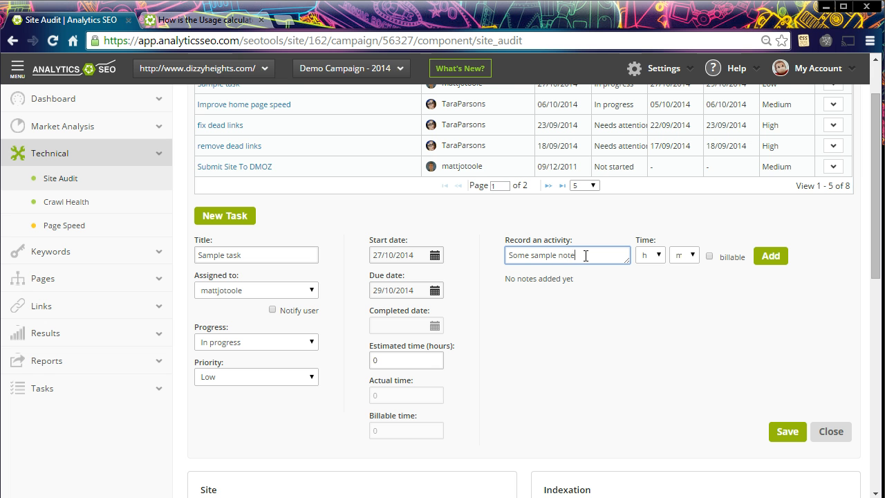
text(Some sample notes to demonstrate functionality.)
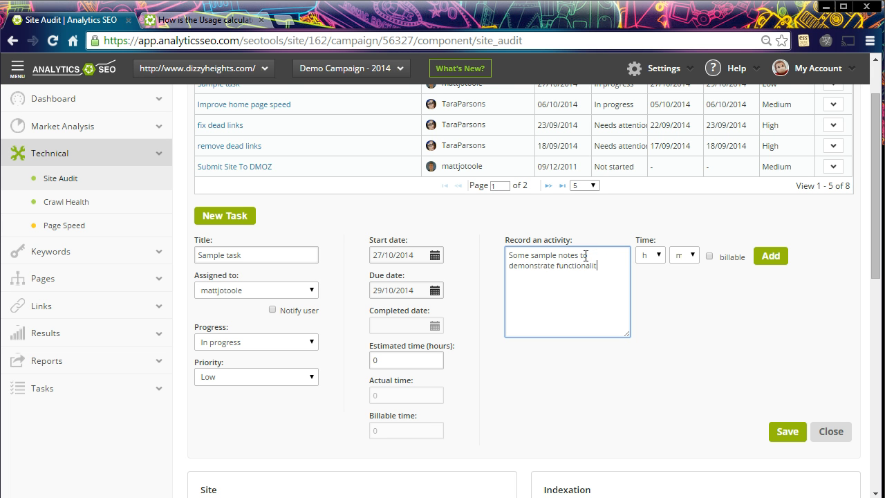
click(683, 255)
click(681, 283)
click(769, 258)
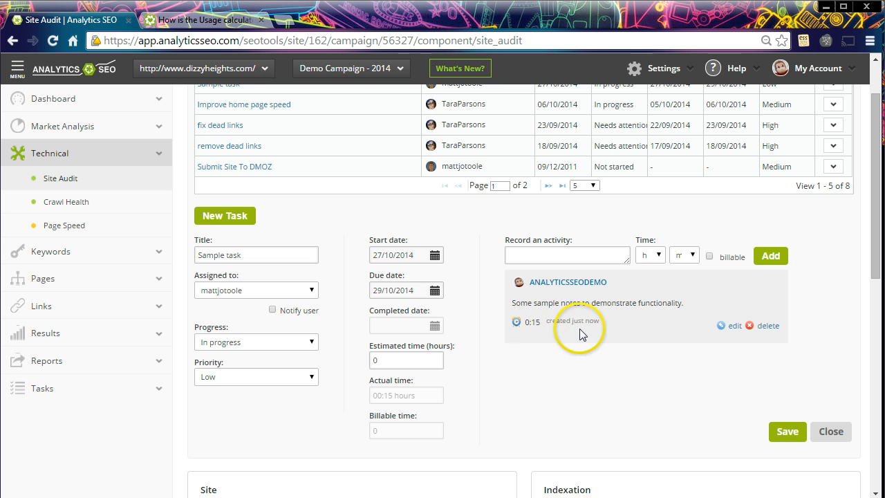
click(787, 431)
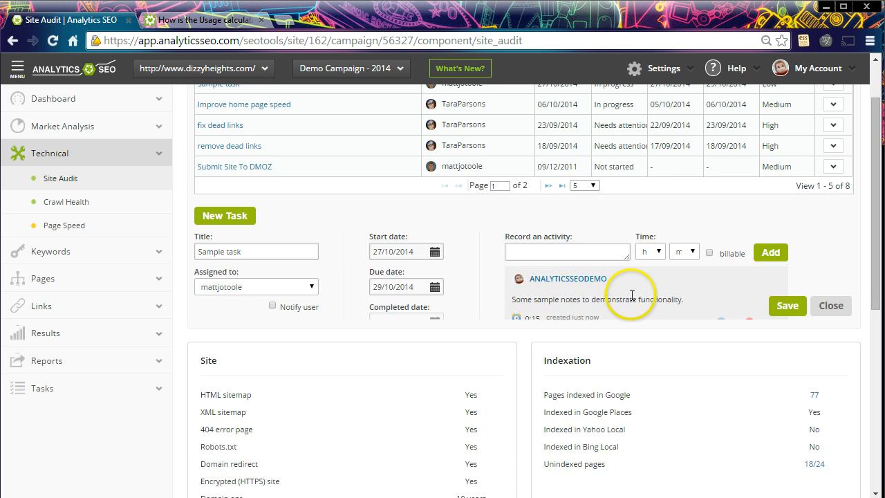
scroll(599, 290, up, 1)
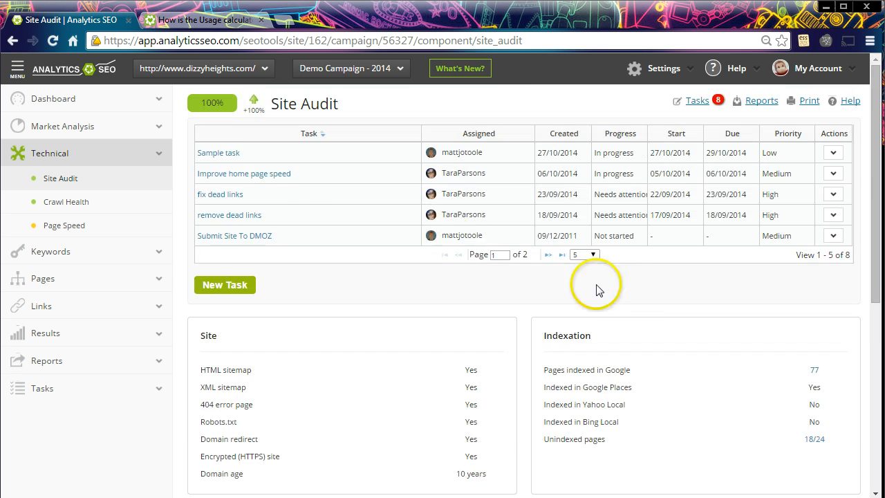
- Reopen the Sample task and add a non-billable activity "some more notes" with a time of 30 minutes
click(211, 152)
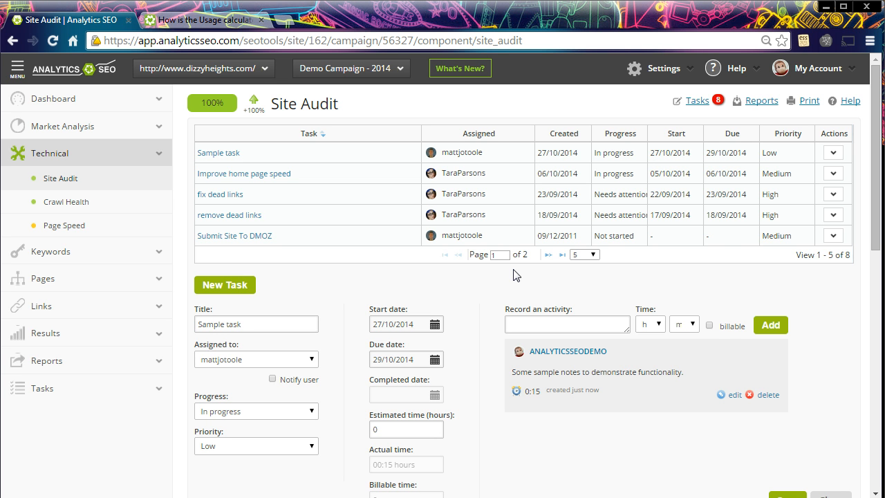
click(714, 334)
click(571, 320)
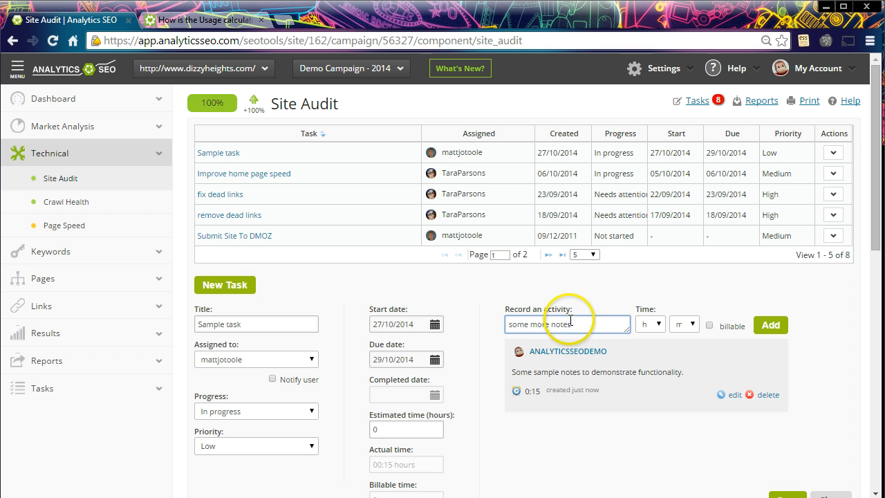
click(685, 323)
click(685, 352)
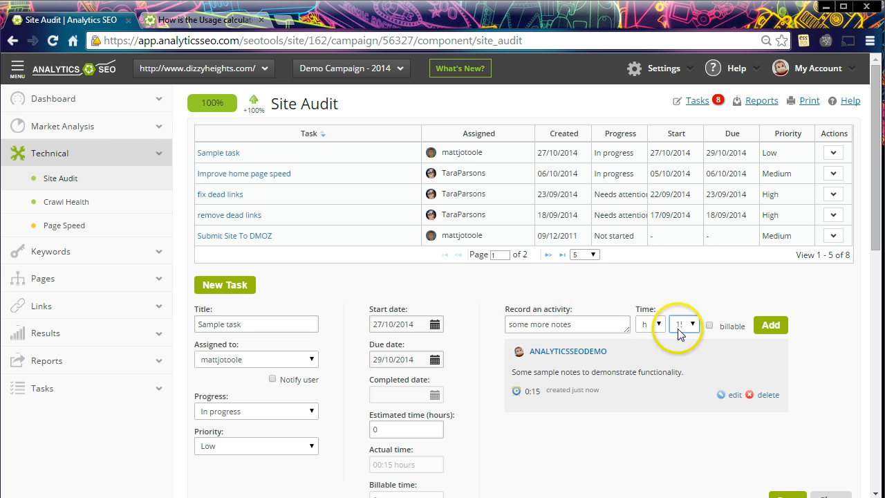
click(679, 333)
click(685, 361)
click(770, 325)
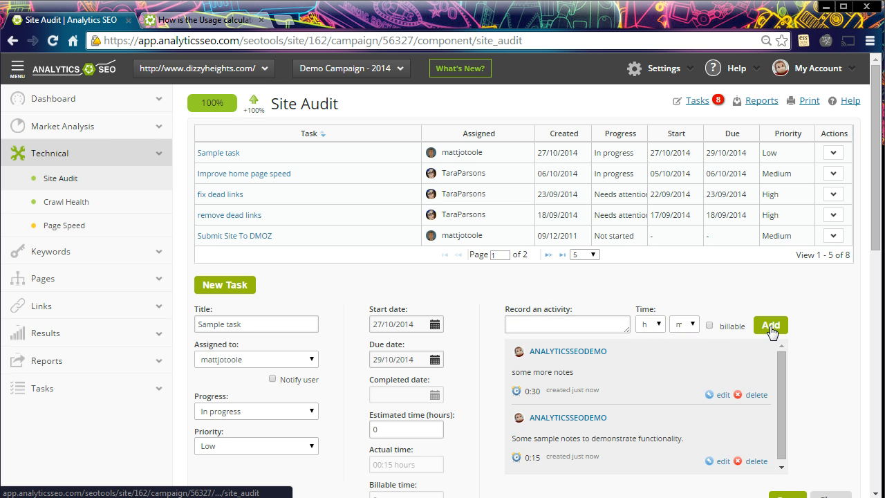
- Add a billable activity "even more notes" with a time of 1 hour 15 minutes to the Sample task
click(616, 324)
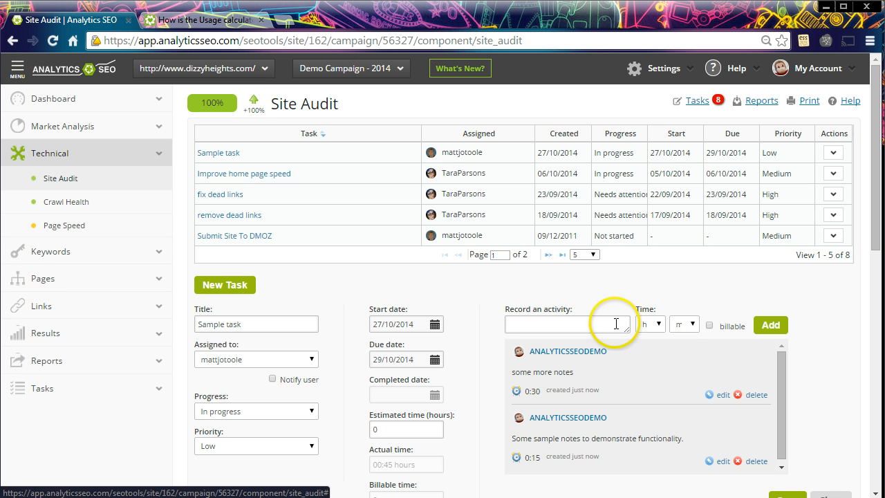
text(even more notes)
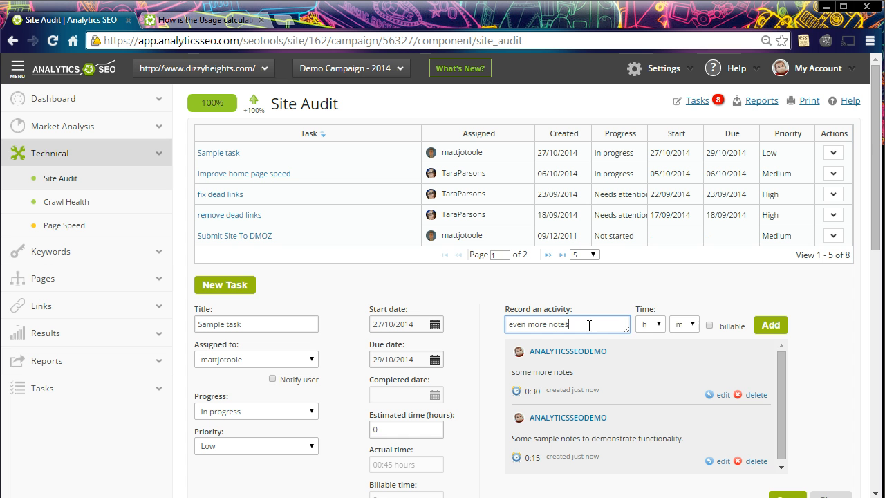
click(650, 323)
click(650, 354)
click(694, 326)
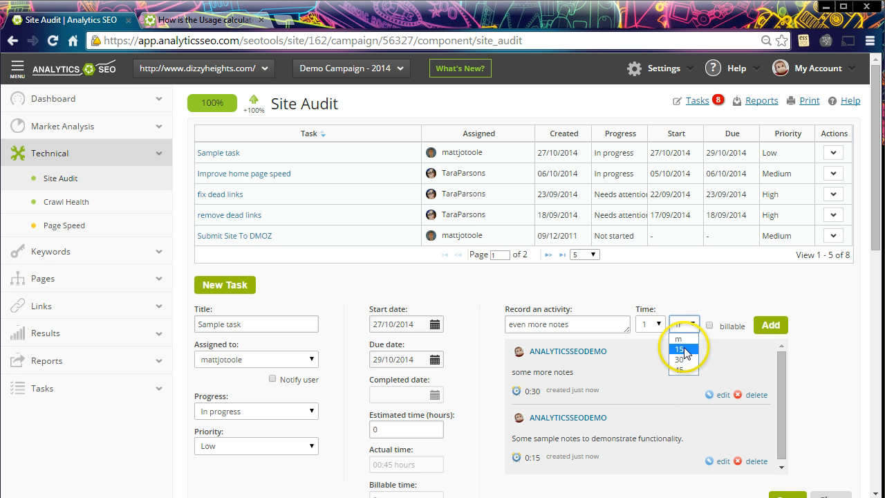
click(688, 349)
click(708, 326)
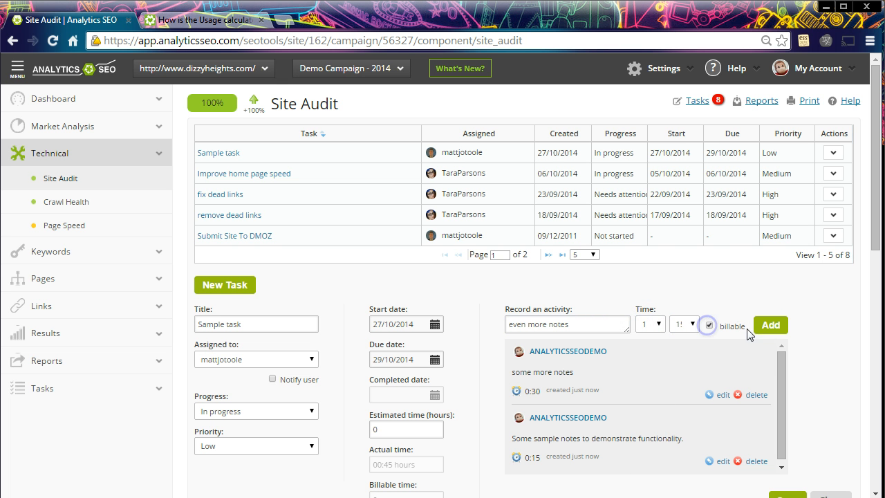
click(768, 327)
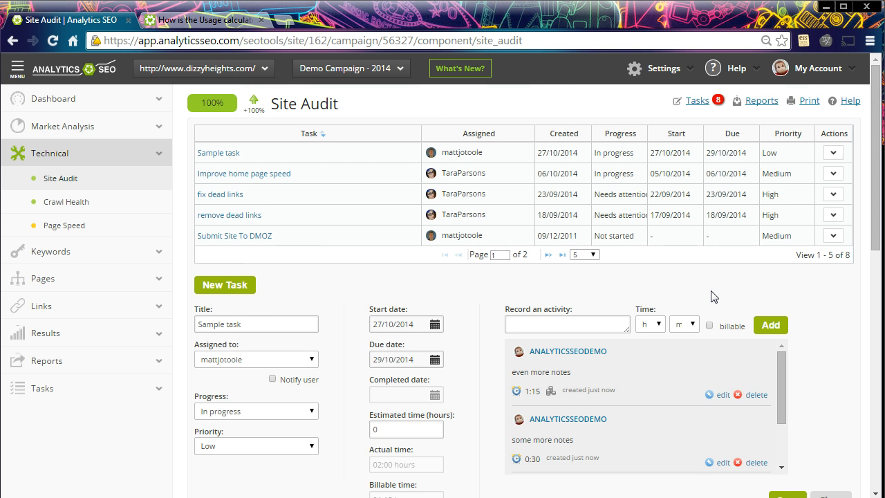
- Review the Sample task's actual and billable time and show the actions available for it in the task list
scroll(714, 296, down, 1)
scroll(735, 306, down, 1)
drag(778, 363, 778, 275)
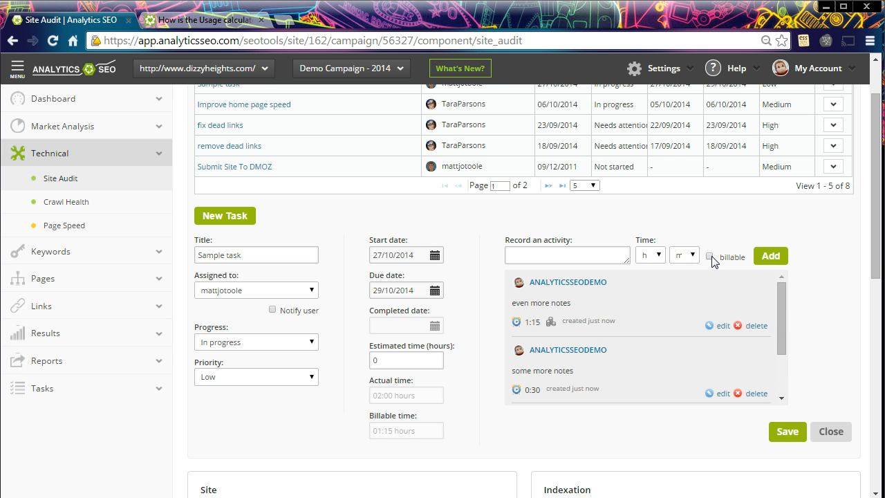
scroll(714, 261, up, 1)
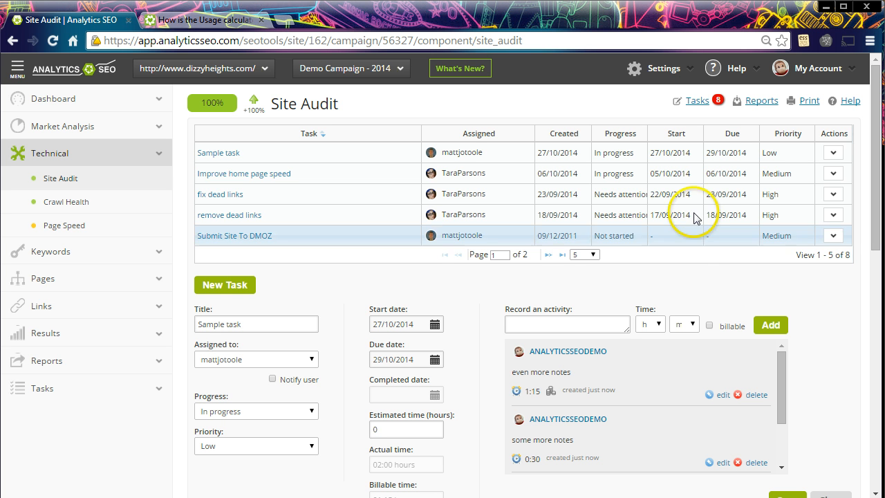
click(833, 153)
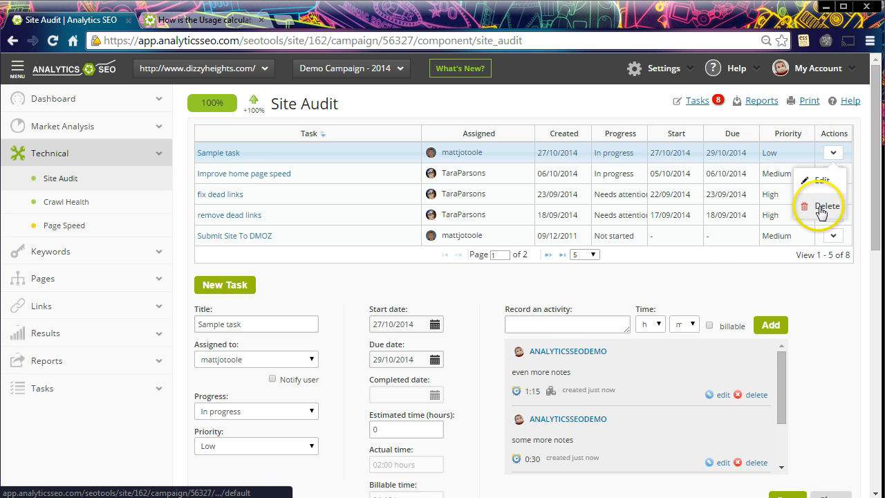
- View the site and company settings options, and open the User Guide from the help resources before returning to Site Audit
click(695, 72)
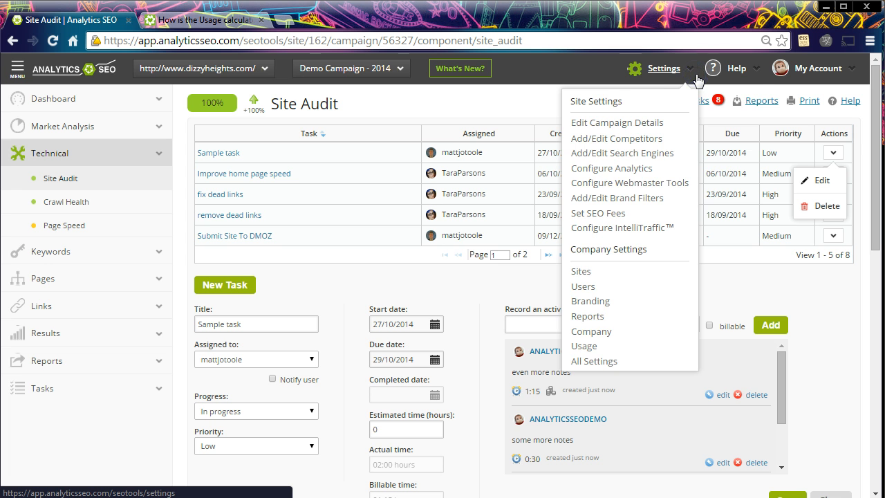
click(754, 71)
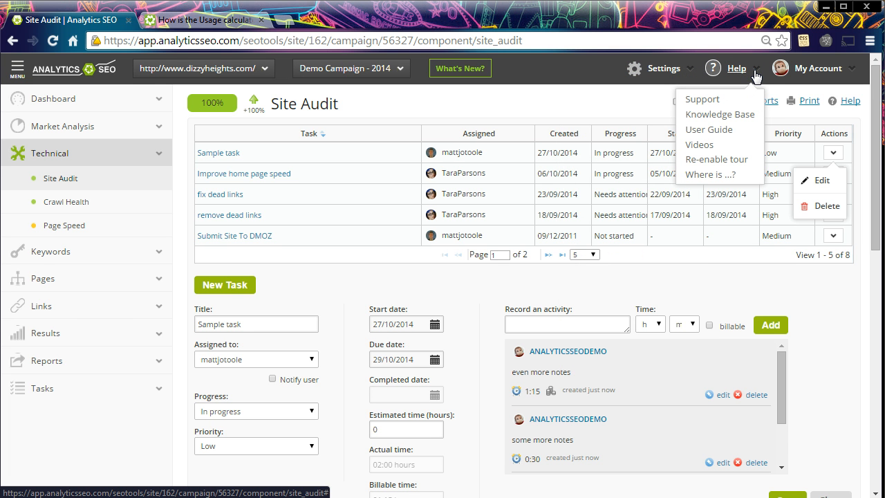
click(718, 132)
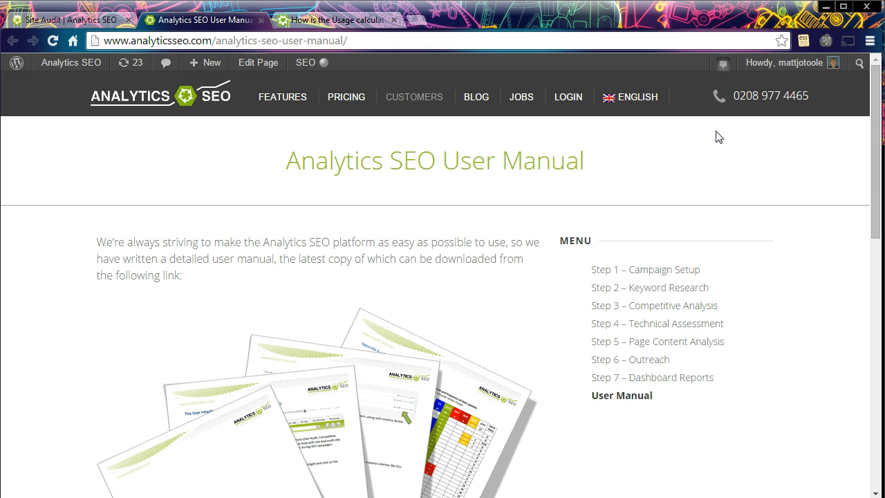
click(84, 21)
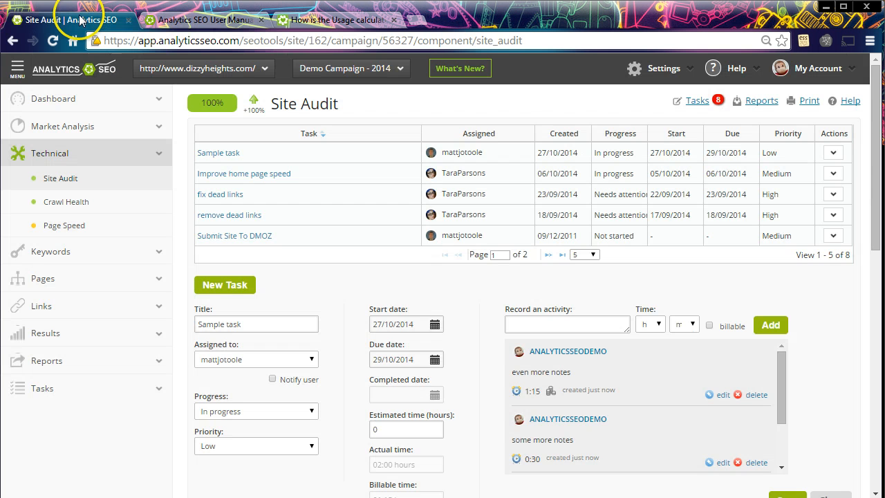
- Open the Support form, search its Knowledge Base for "domain" and close the form
click(757, 69)
click(703, 99)
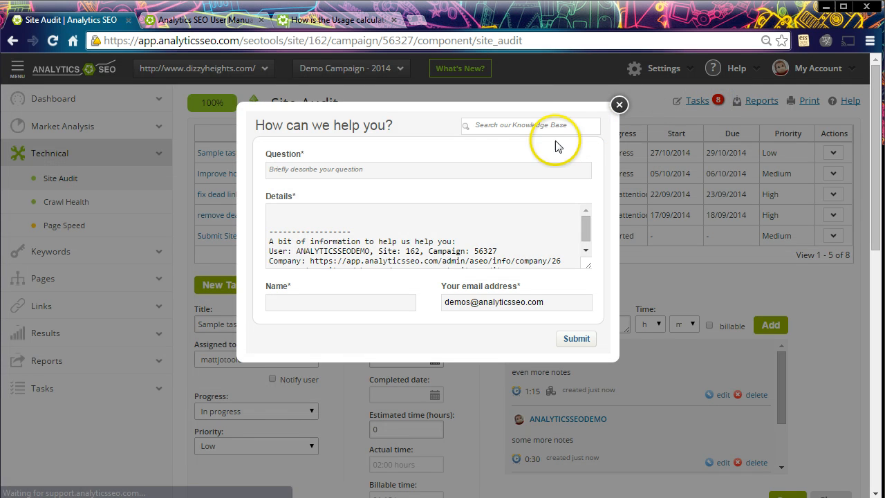
click(546, 130)
text(domain)
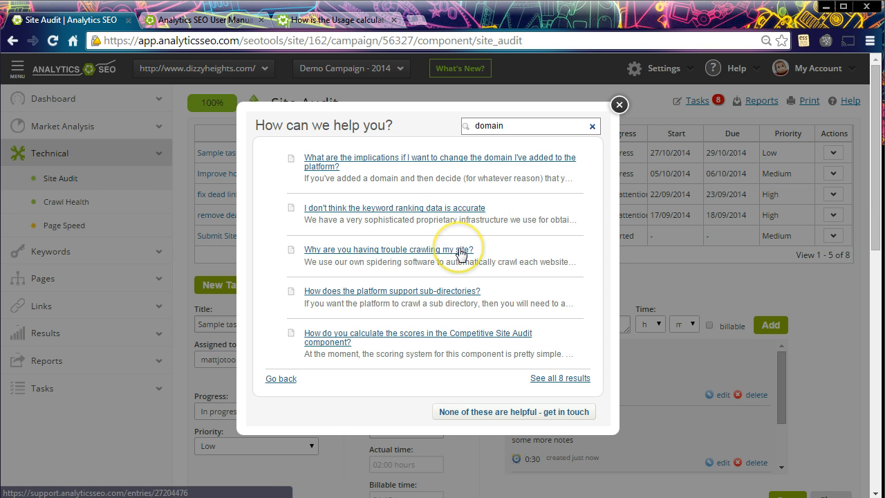
click(619, 104)
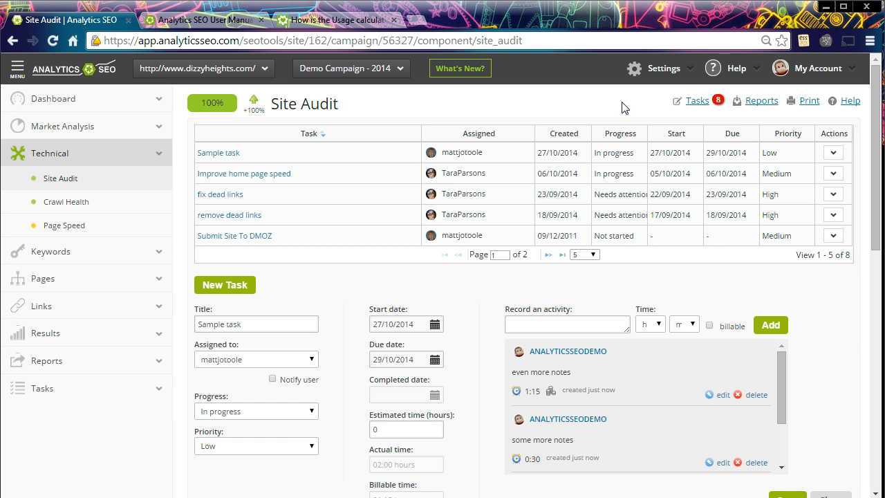